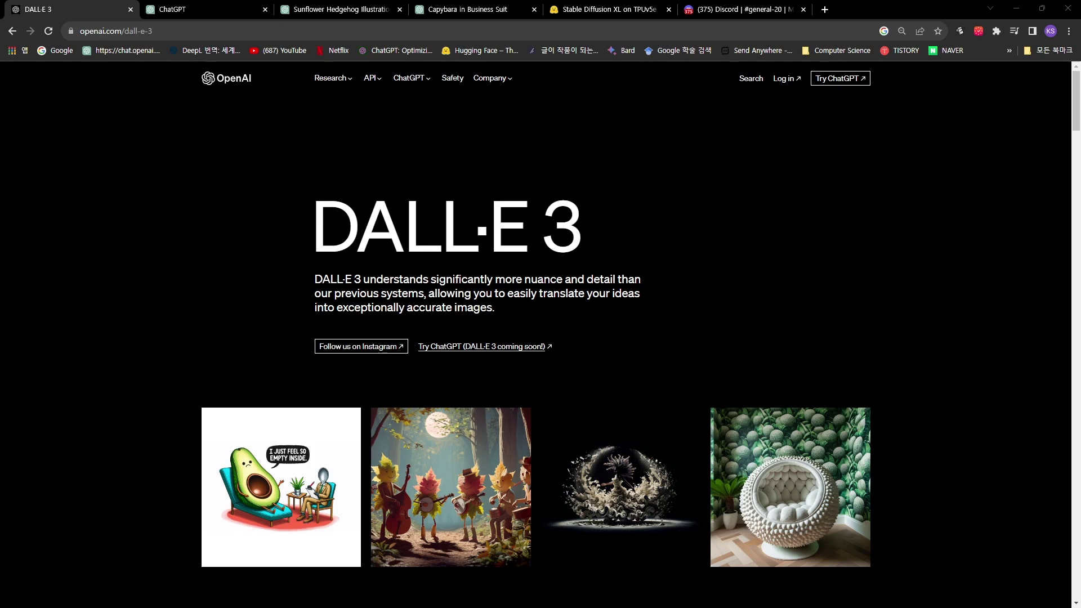
# Step: Review the DALL·E 3 page from its introduction through the annotated street scene to the basketball comparison with DALL·E 2
pyautogui.scroll(-9, 541, 338)
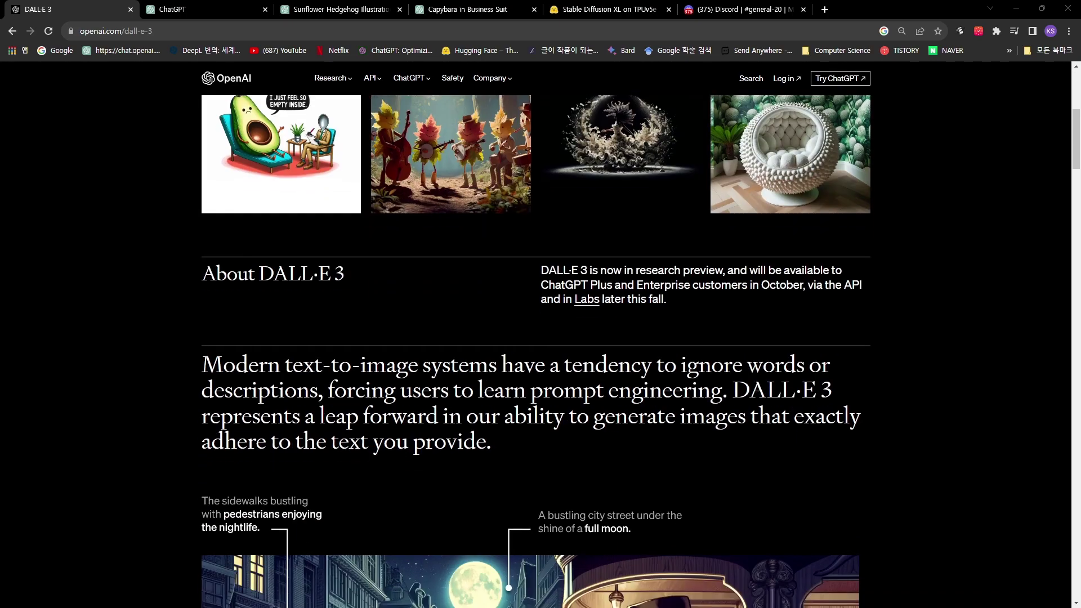
pyautogui.scroll(-2, 540, 338)
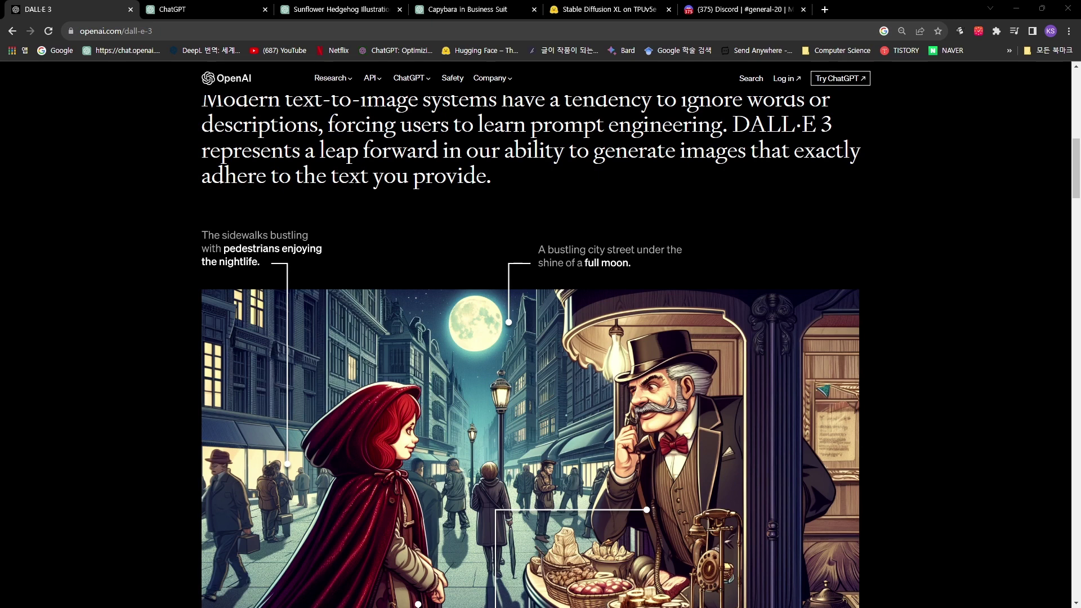
pyautogui.scroll(-3, 531, 352)
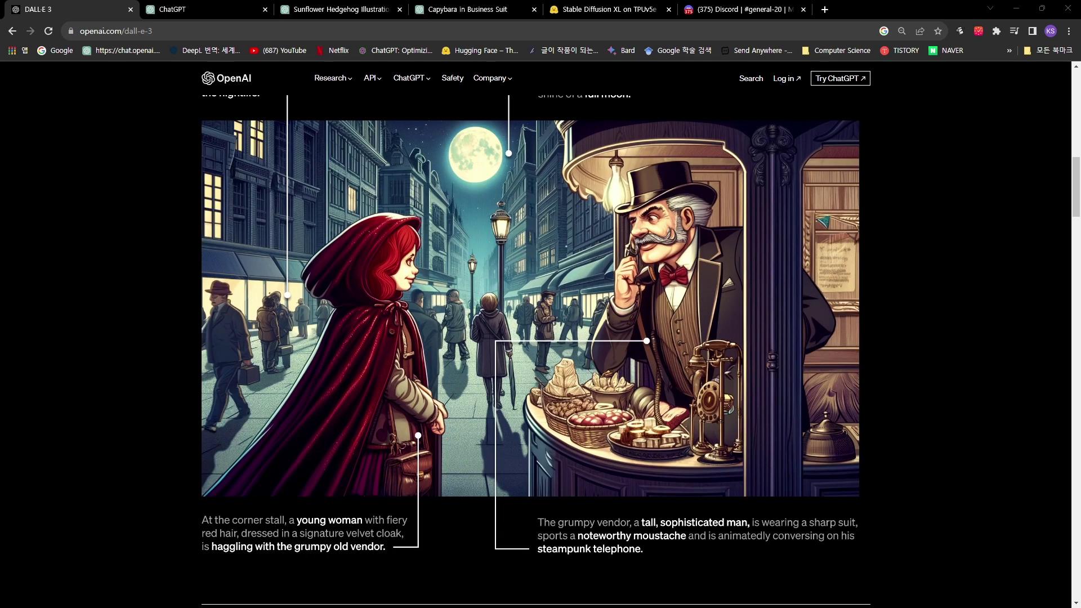
pyautogui.scroll(-4, 536, 352)
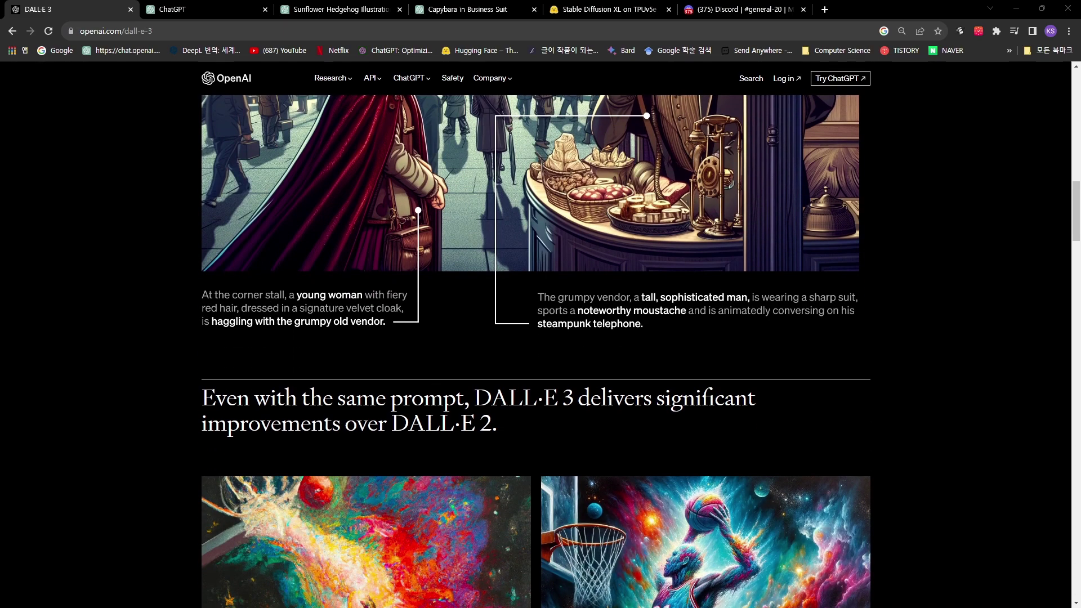
pyautogui.scroll(-5, 536, 352)
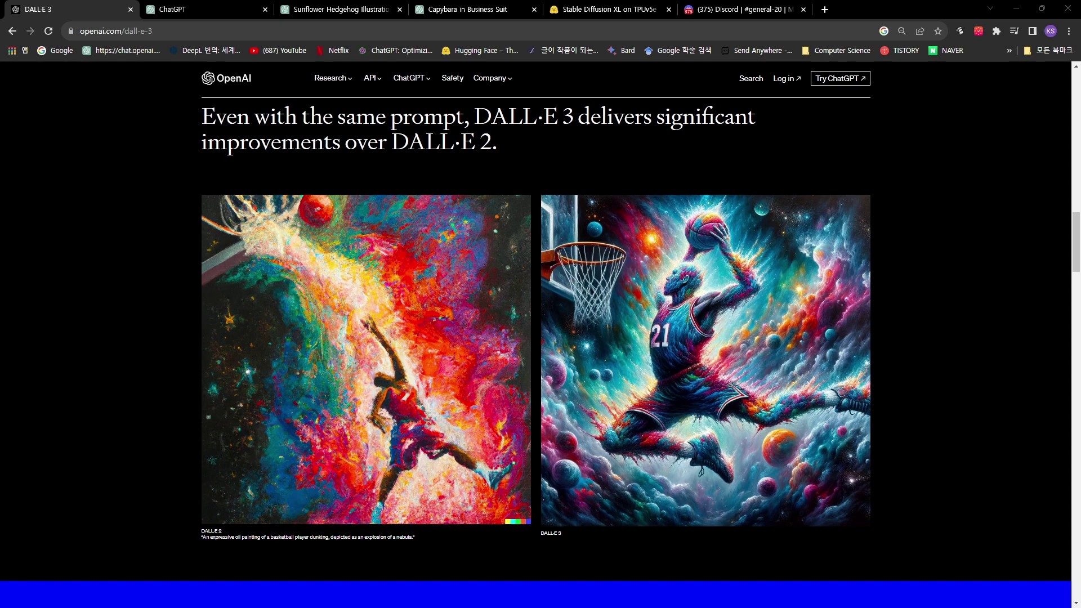
pyautogui.scroll(-6, 541, 338)
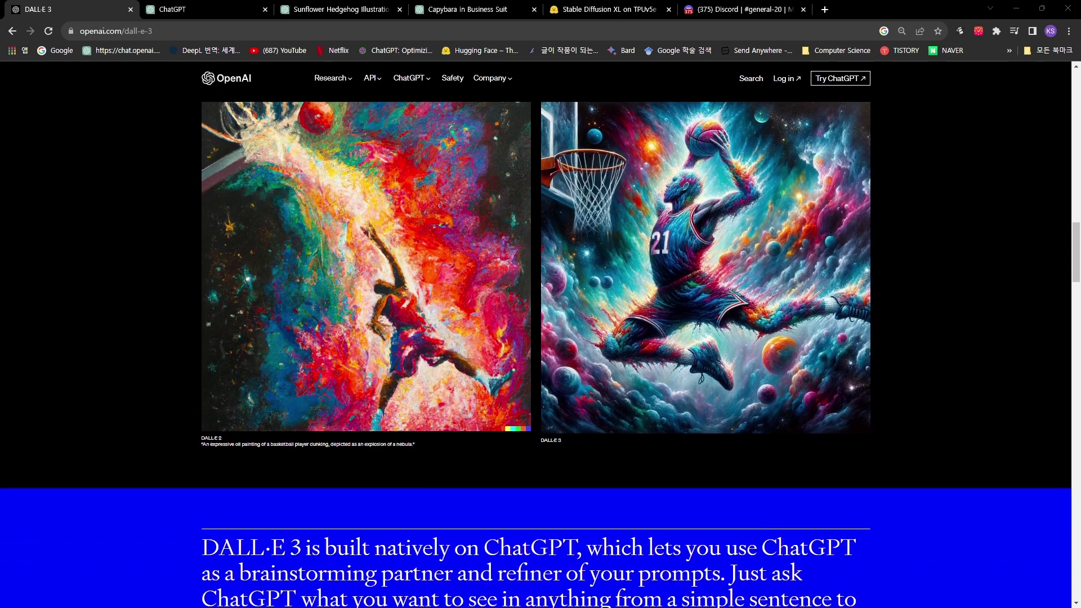
# Step: Highlight the "DALL·E 3 in ChatGPT" heading and the sentence on availability to ChatGPT Plus and Enterprise customers
pyautogui.scroll(-2, 540, 338)
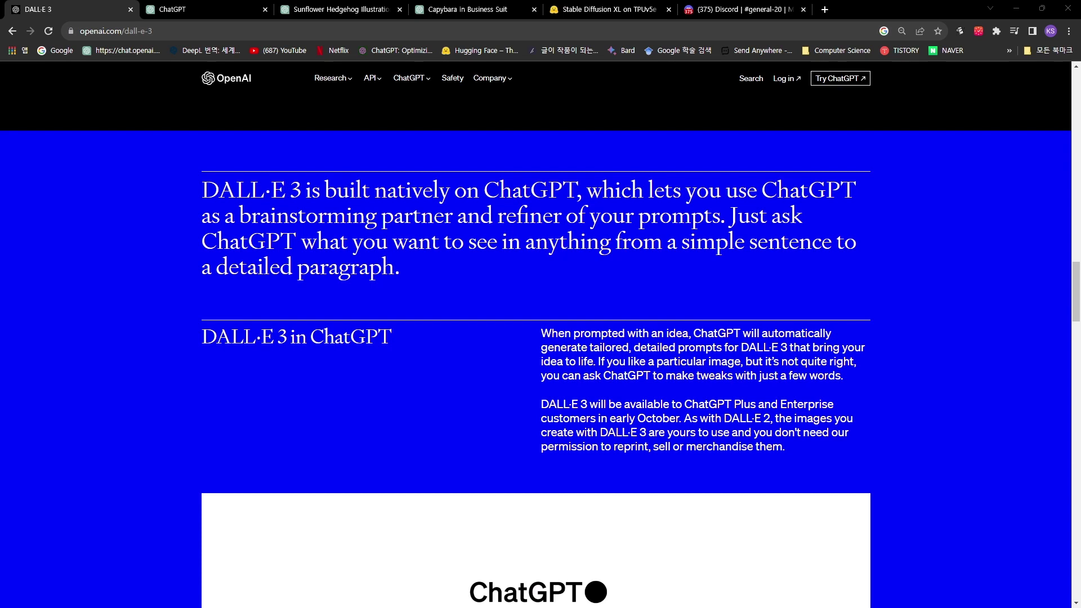
pyautogui.moveTo(201, 337); pyautogui.dragTo(392, 338)
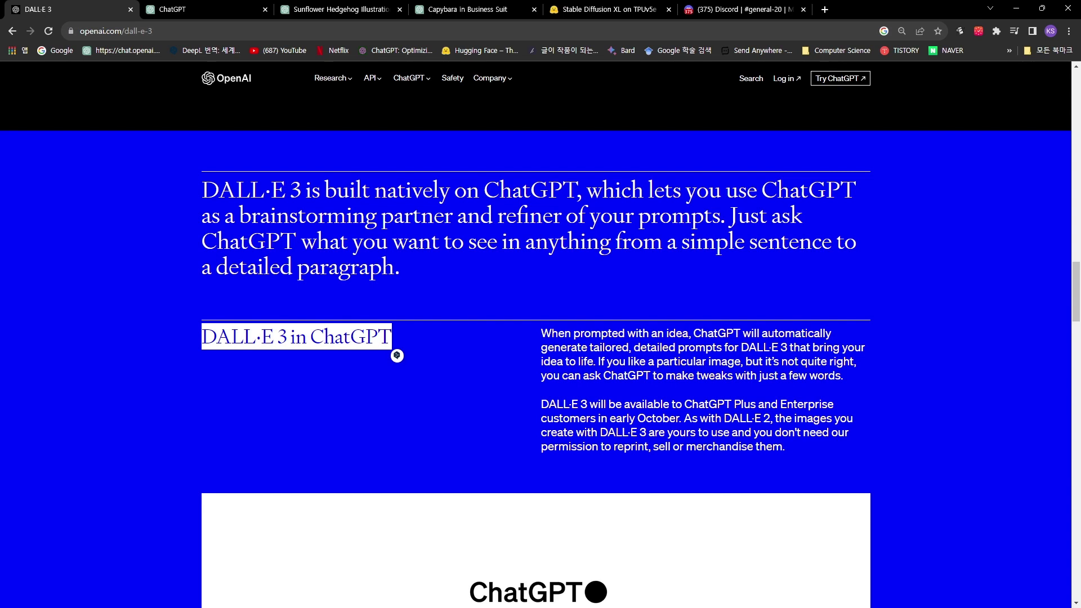
pyautogui.moveTo(541, 404); pyautogui.dragTo(681, 418)
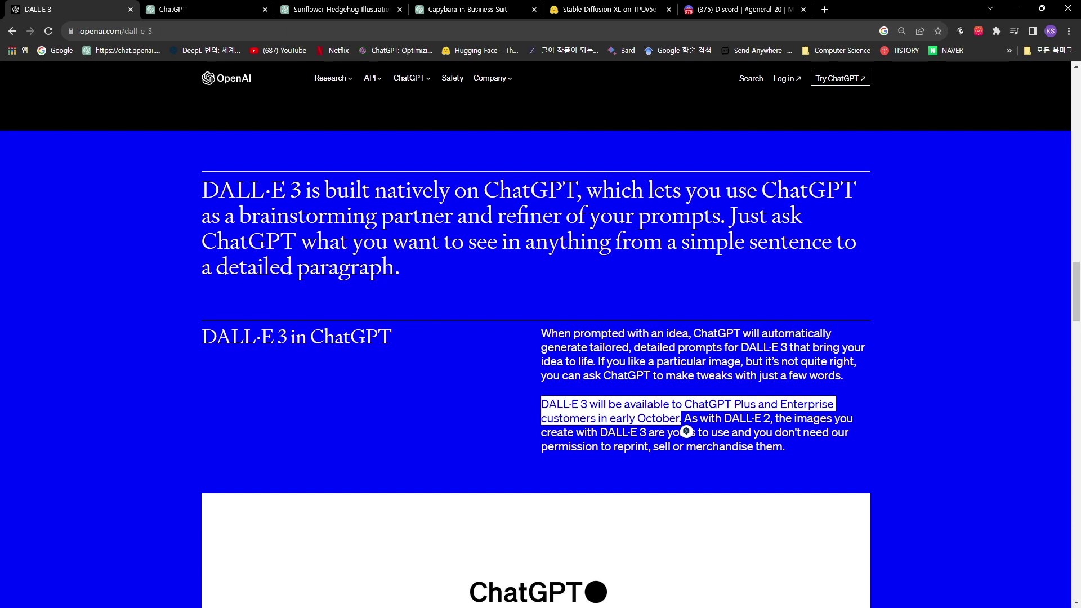
# Step: Play the ChatGPT demo video below the availability text and pause it after the sunflower hedgehog scene
pyautogui.scroll(-6, 535, 363)
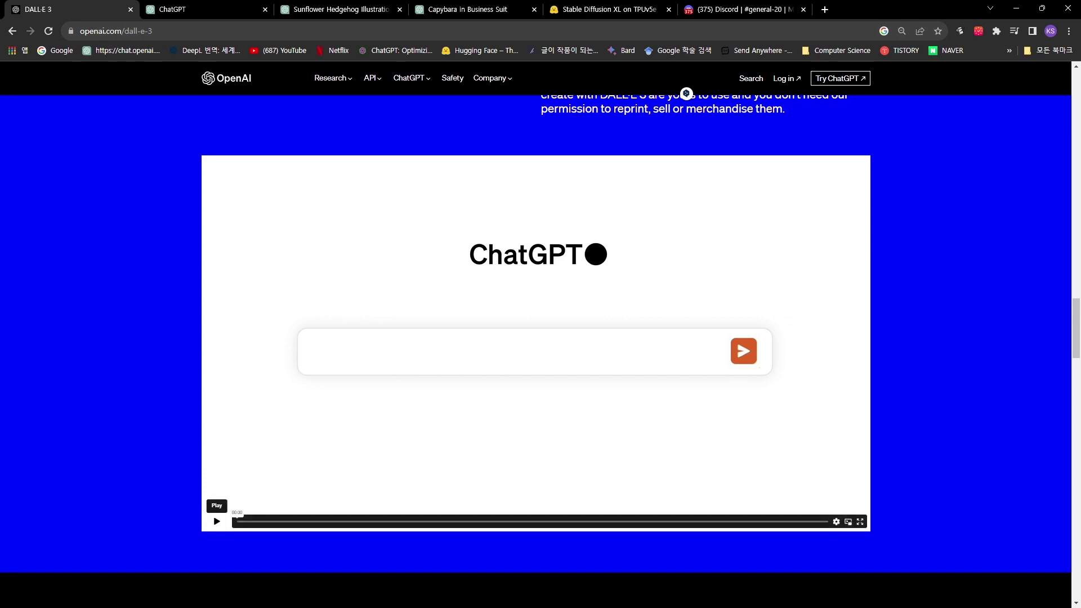
pyautogui.click(216, 521)
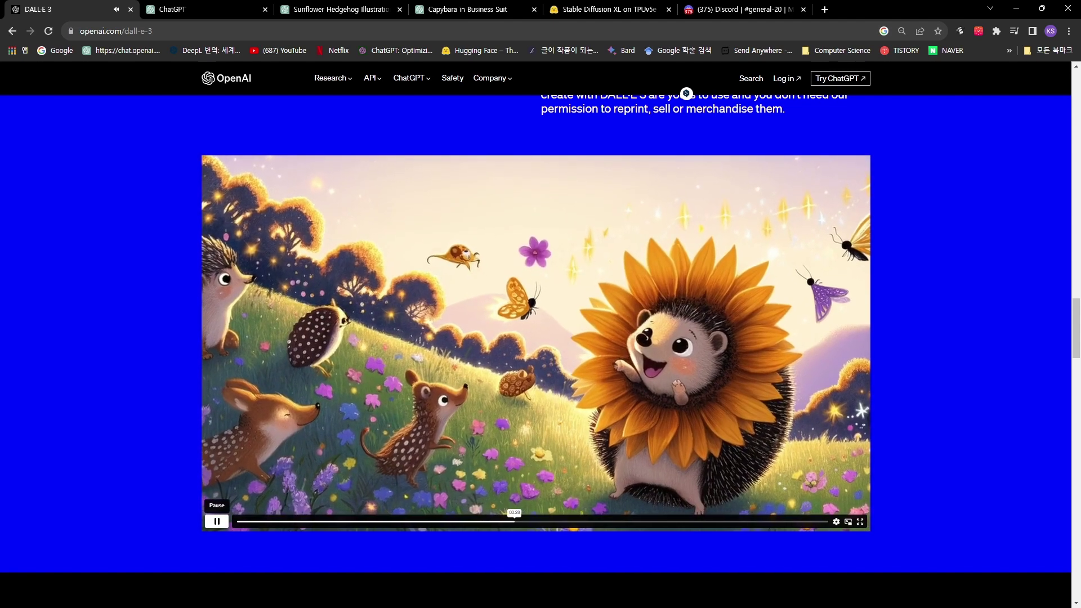
pyautogui.press('space')
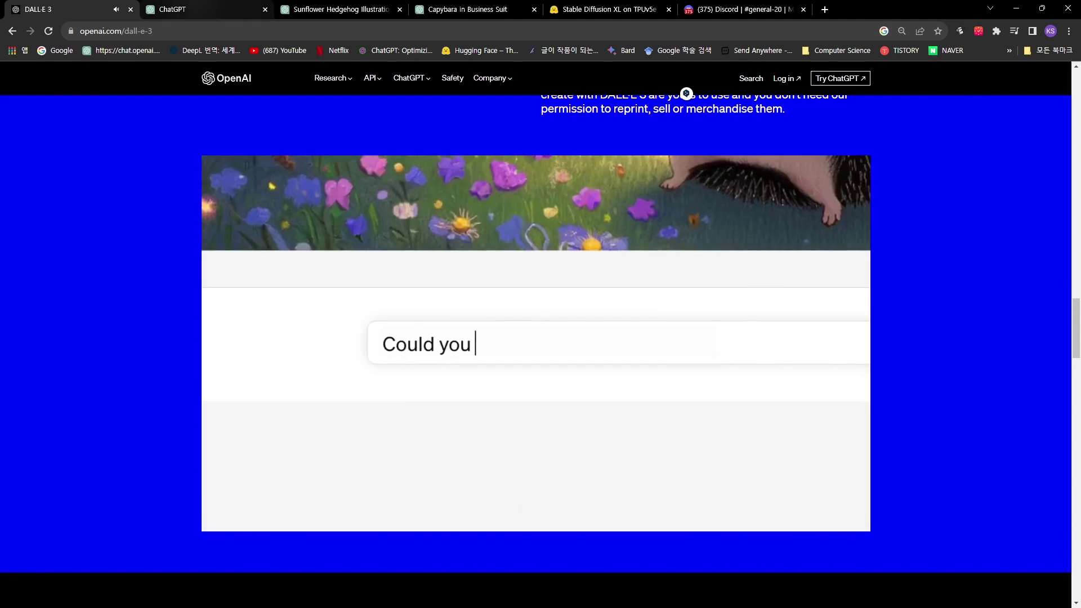
# Step: View the new ChatGPT chat page with GPT-4 selected, and open the Sunflower Hedgehog Illustrations conversation
pyautogui.click(181, 9)
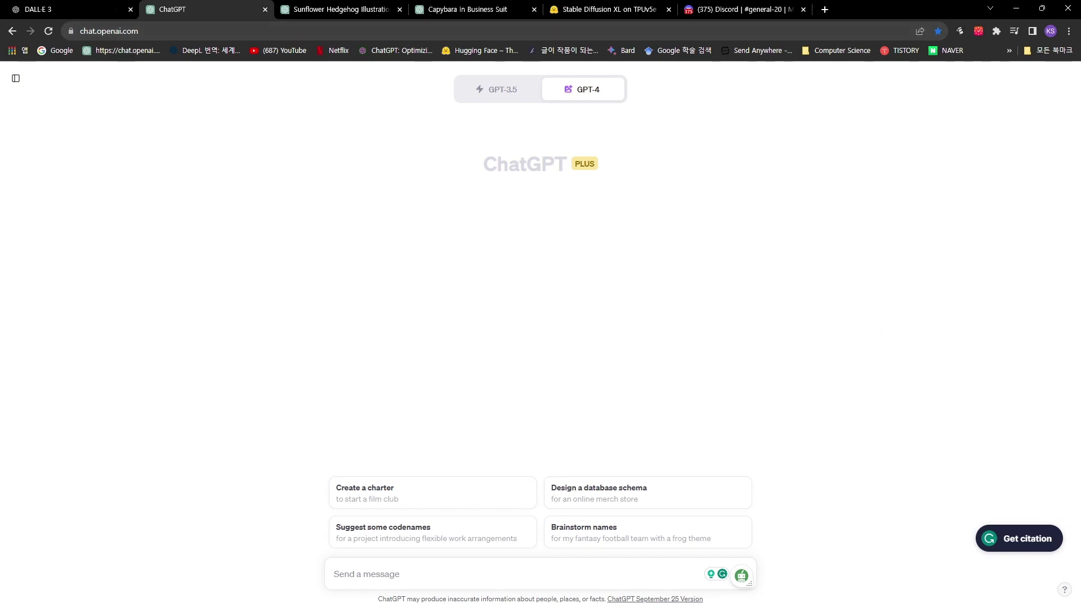
pyautogui.moveTo(582, 89)
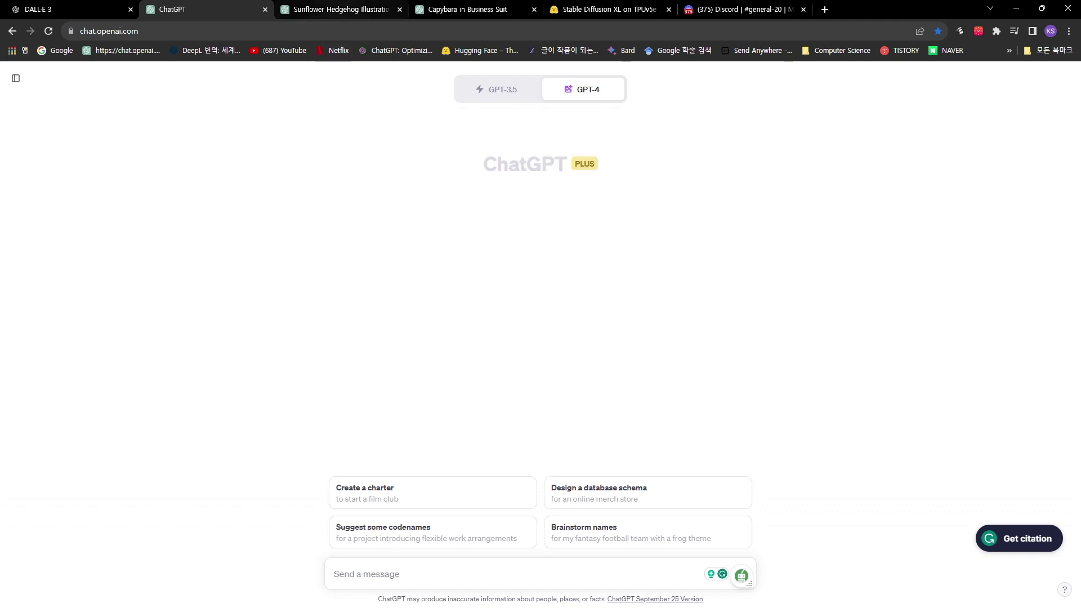
pyautogui.moveTo(338, 10)
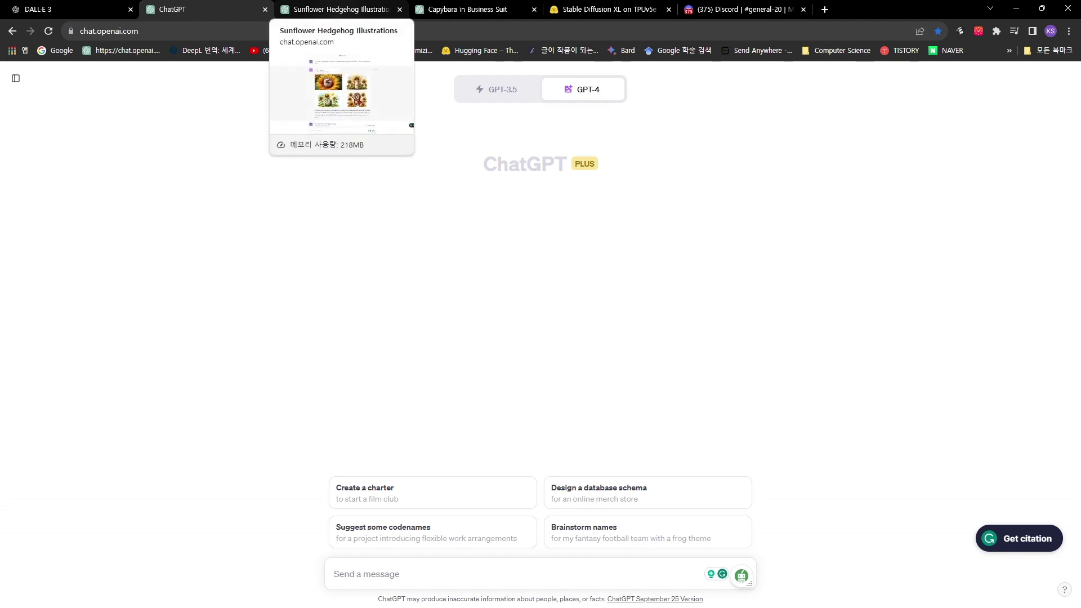
pyautogui.click(338, 9)
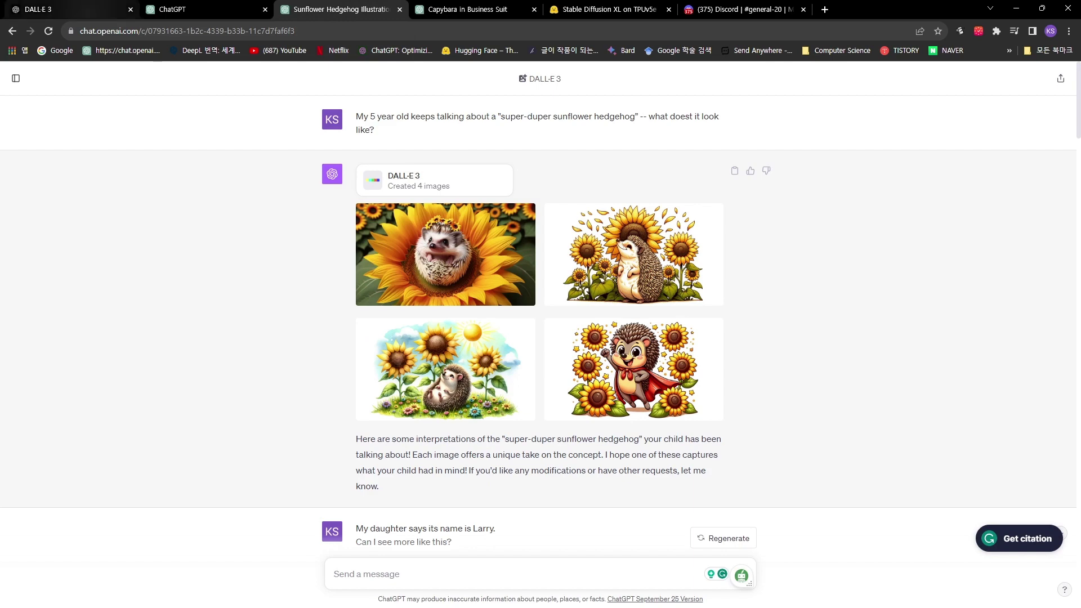
# Step: Return to the DALL·E 3 page and replay the ChatGPT demo video from the beginning
pyautogui.click(34, 9)
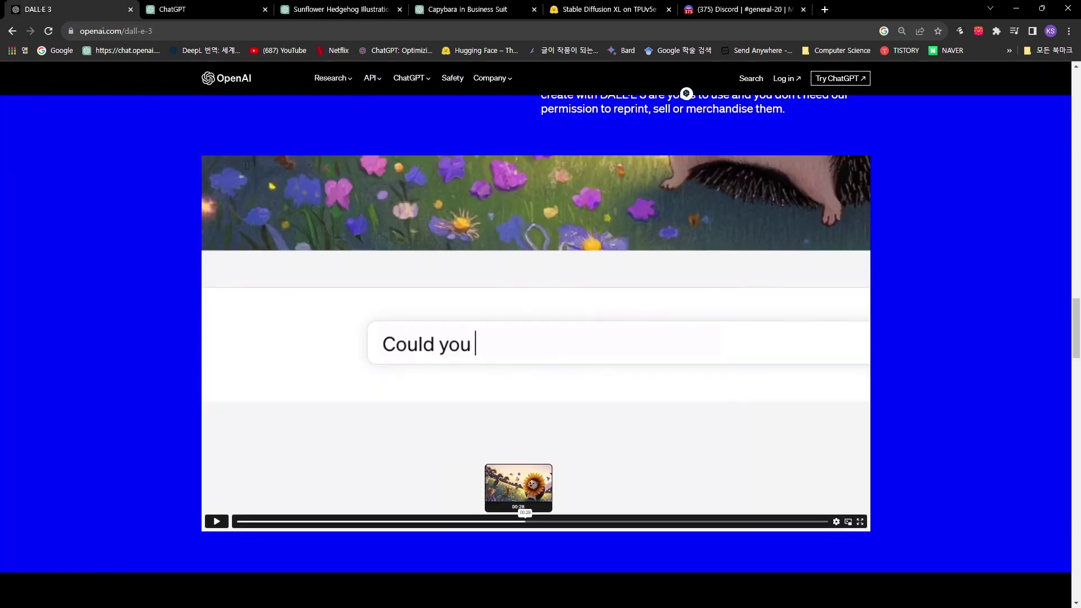
pyautogui.moveTo(525, 521); pyautogui.dragTo(237, 521)
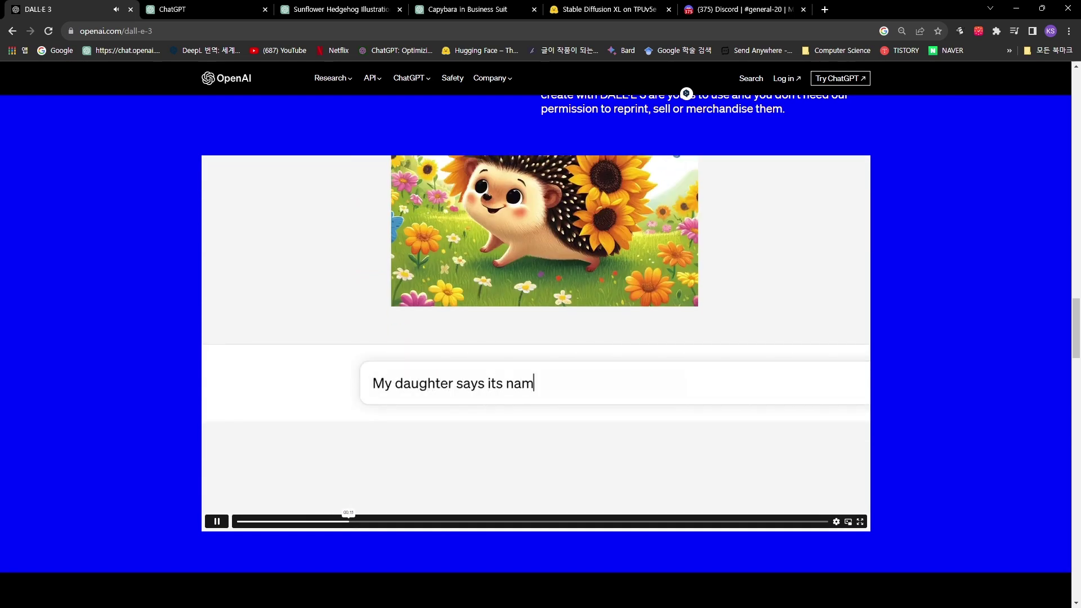
# Step: Go back to the Sunflower Hedgehog conversation and examine the images for the first "super-duper sunflower hedgehog" prompt
pyautogui.click(340, 9)
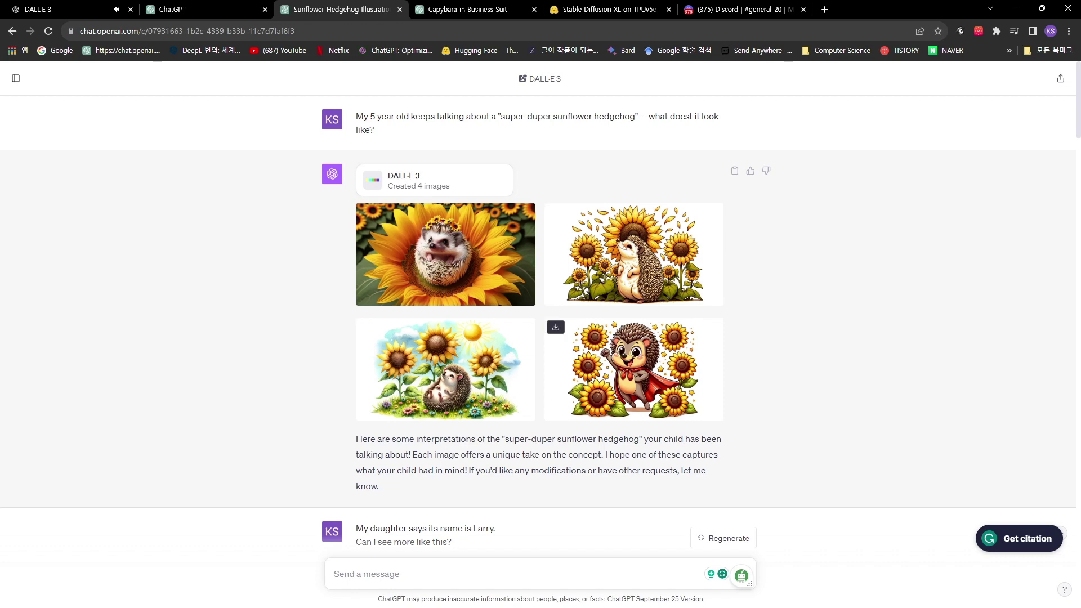
pyautogui.scroll(-1, 633, 369)
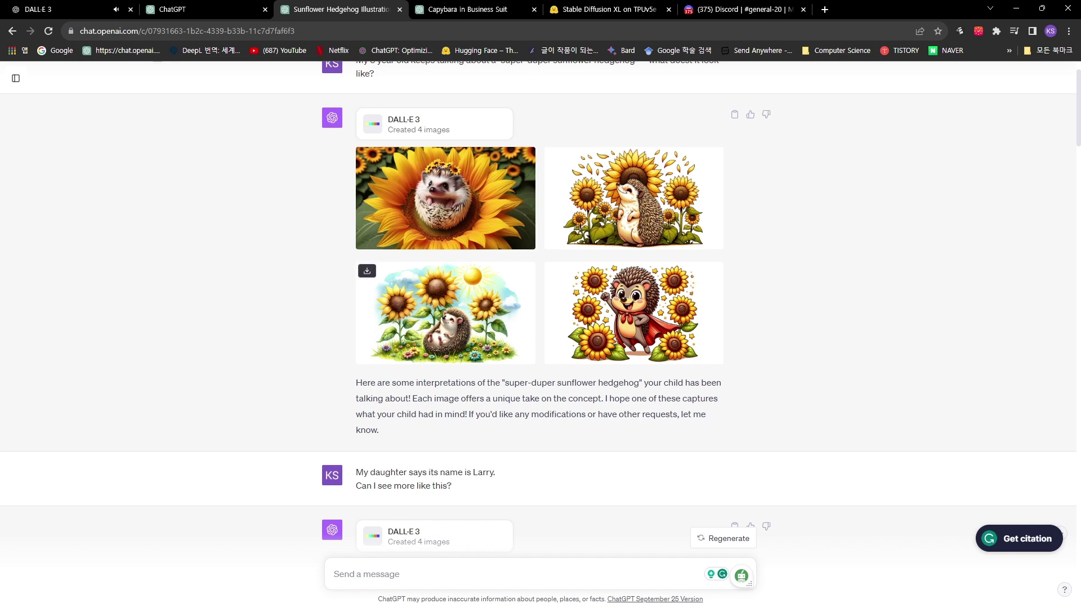
pyautogui.scroll(1, 445, 313)
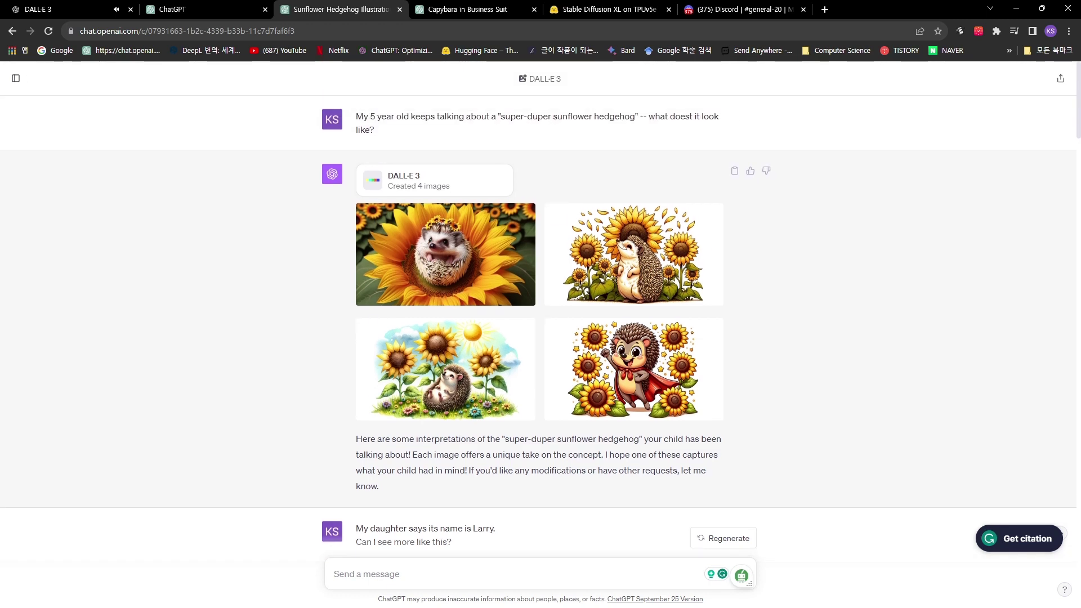
pyautogui.scroll(-1, 445, 355)
pyautogui.scroll(-2, 445, 395)
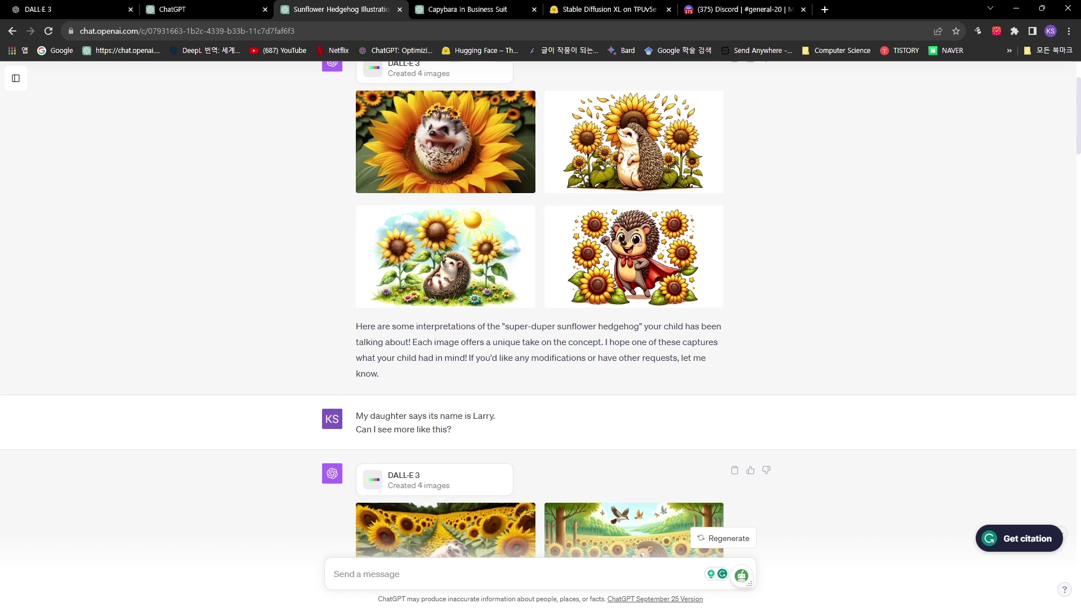
# Step: Examine the follow-up prompt asking for more images of Larry and the hedgehog pictures generated for it
pyautogui.scroll(-2, 634, 256)
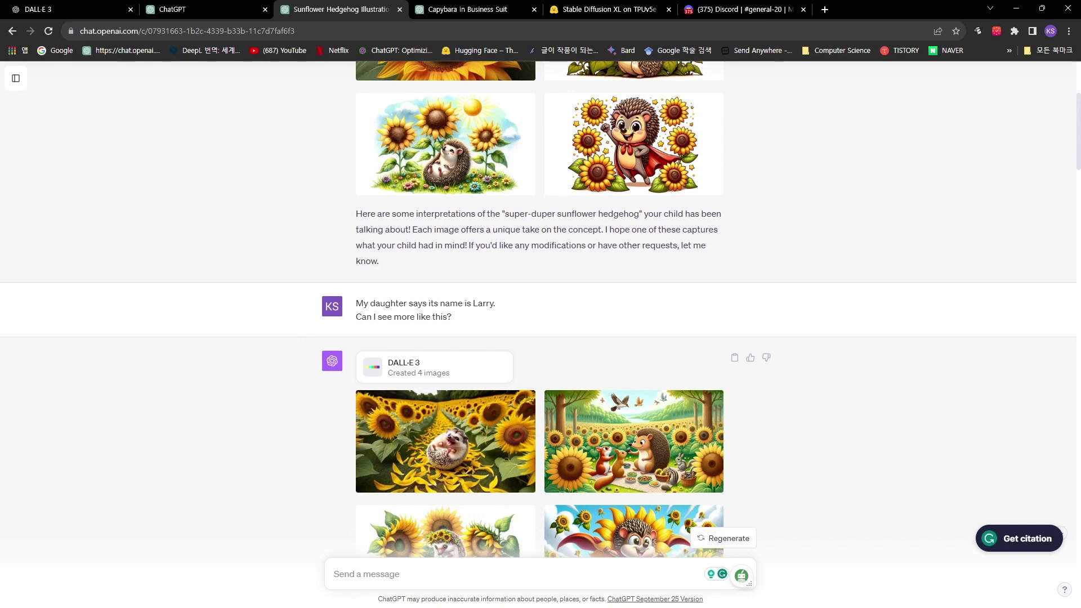
pyautogui.scroll(-3, 633, 282)
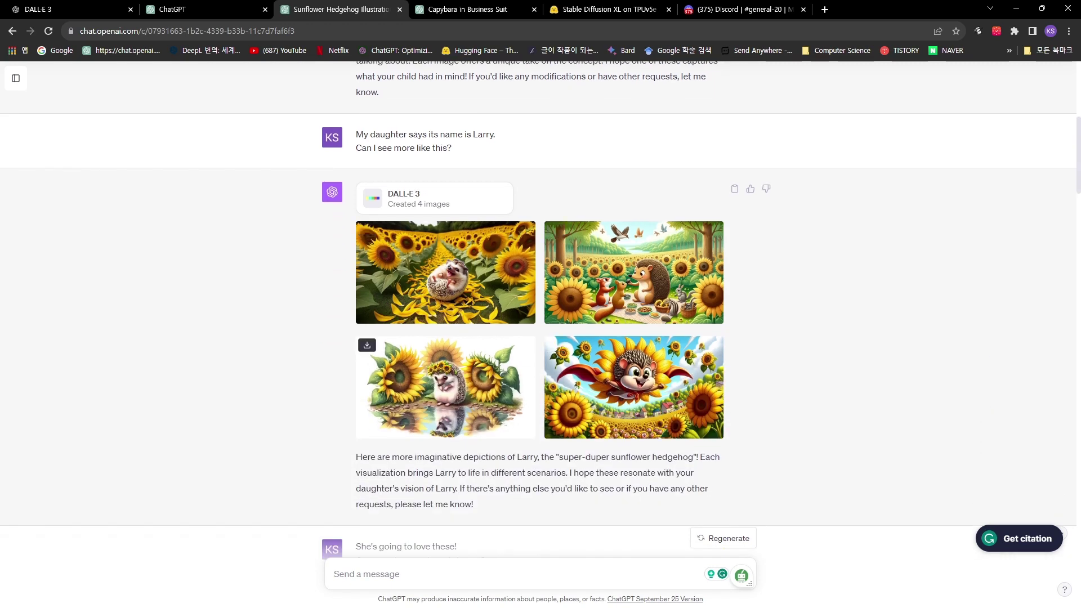
pyautogui.scroll(-1, 445, 389)
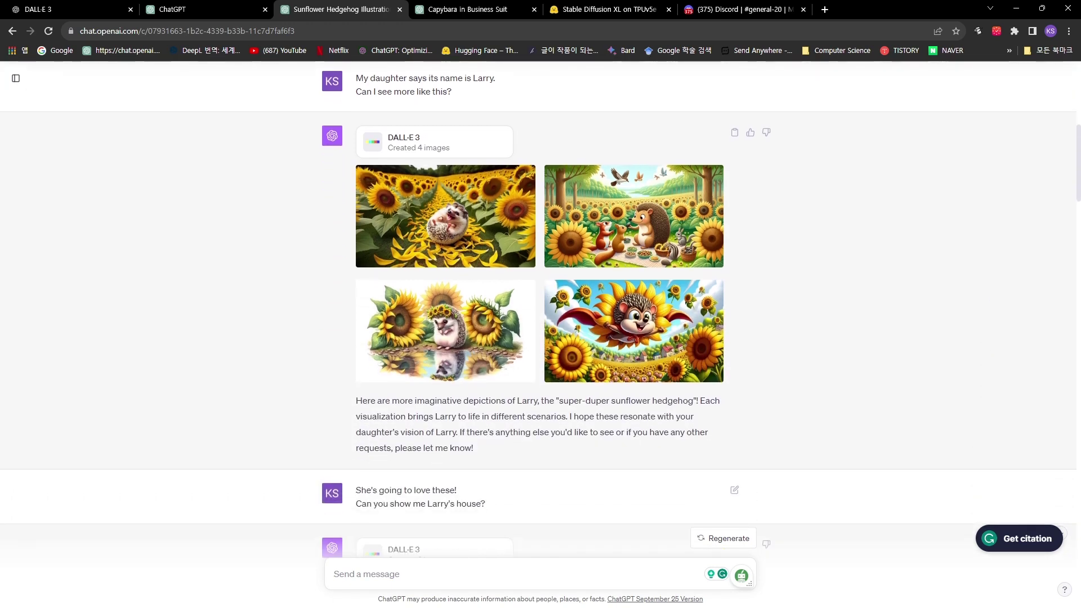
pyautogui.scroll(-1, 445, 388)
pyautogui.scroll(-1, 444, 388)
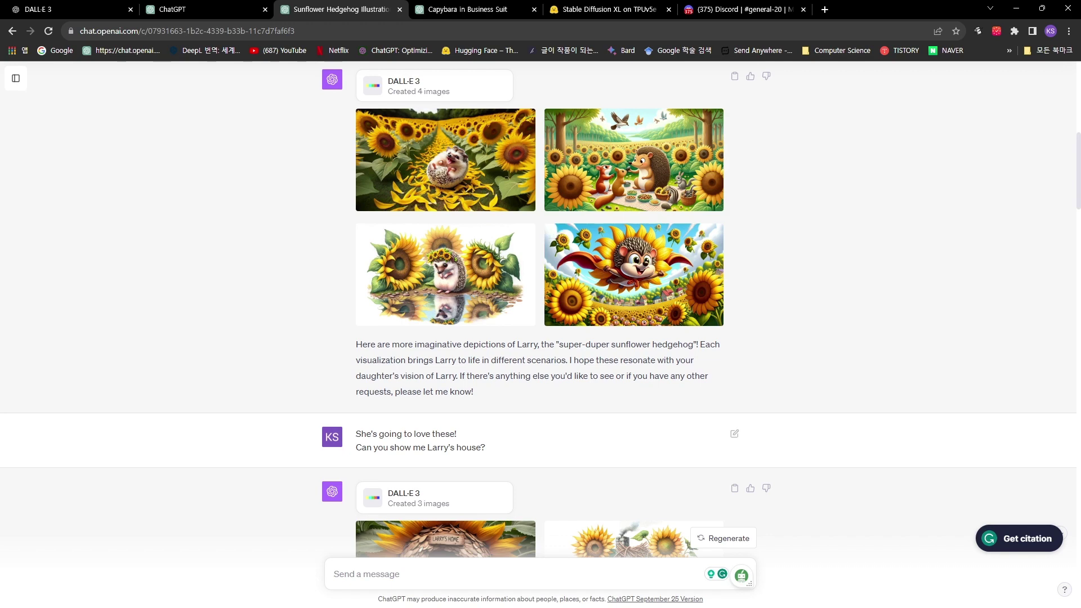
# Step: Examine the images of Larry's house and the accompanying reply
pyautogui.scroll(-5, 540, 309)
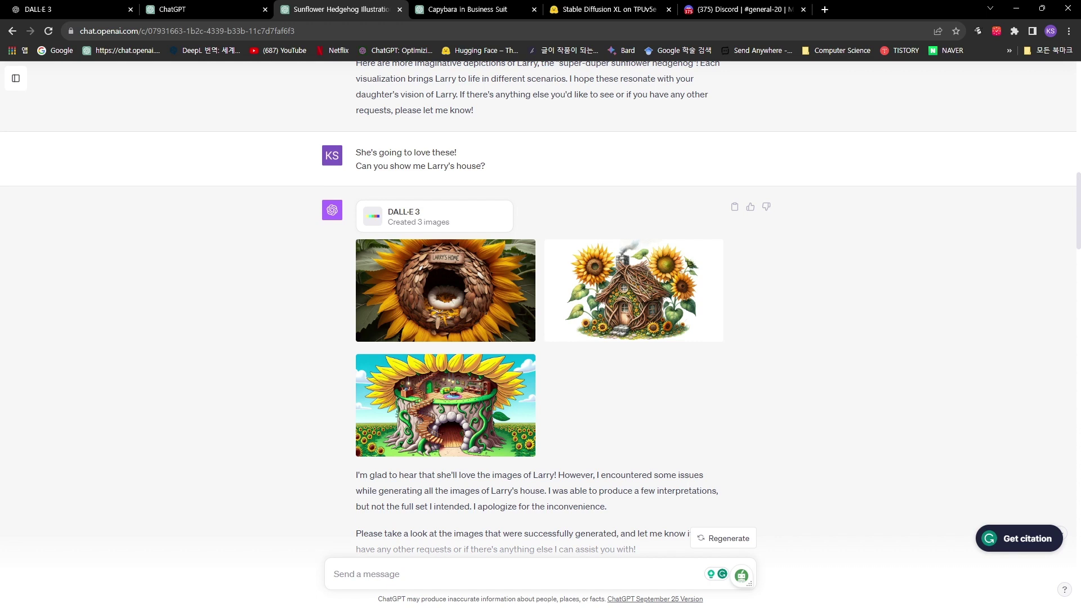
pyautogui.scroll(-3, 538, 306)
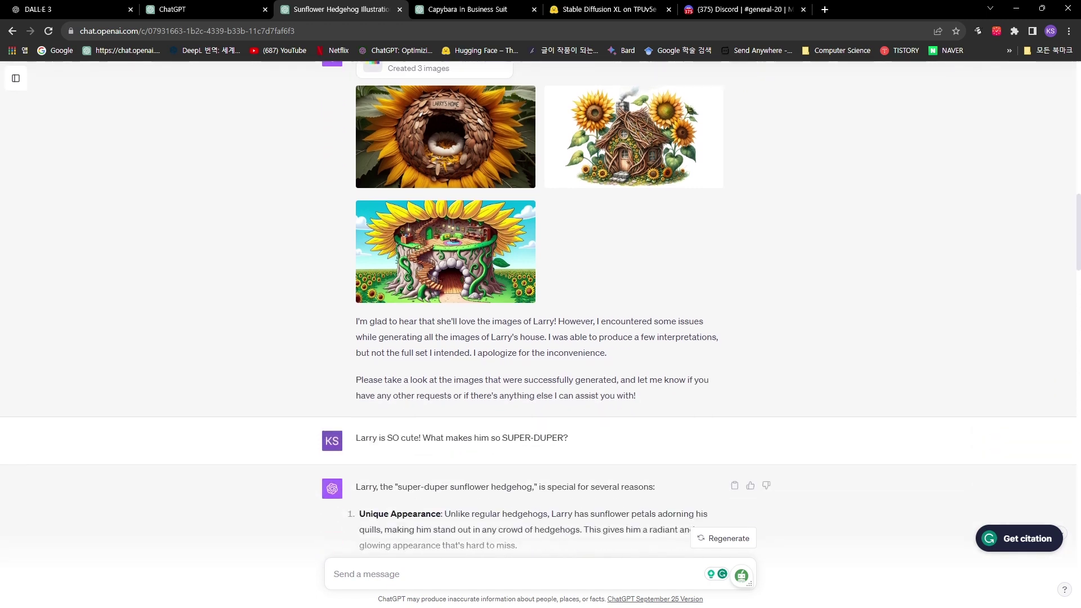
pyautogui.scroll(-1, 538, 306)
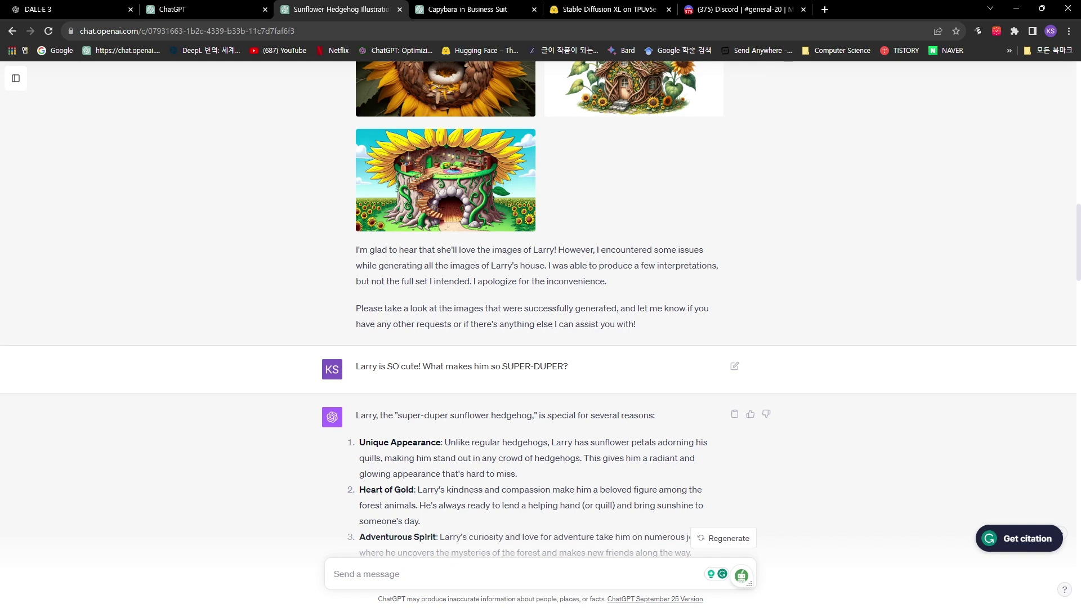
# Step: Read the explanation of what makes Larry super-duper, in English and in its Korean translation
pyautogui.scroll(-4, 538, 309)
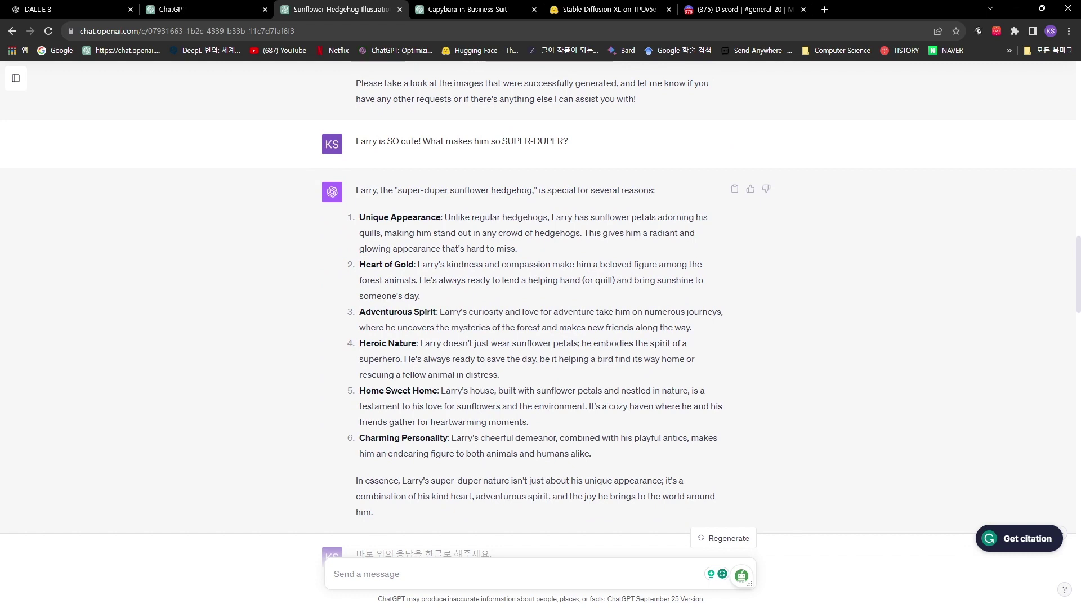
pyautogui.scroll(-3, 537, 316)
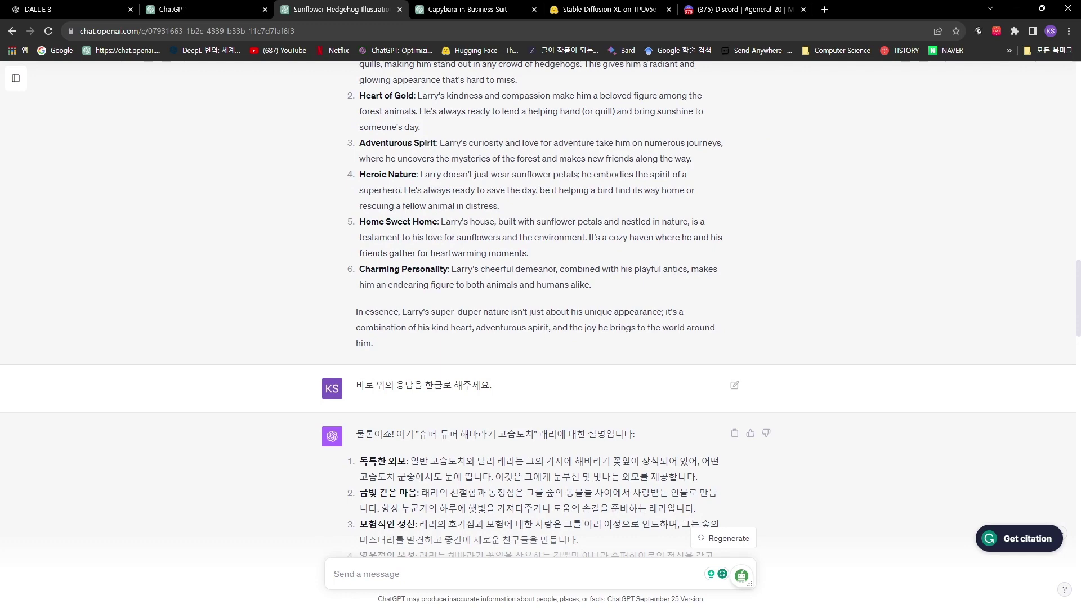
pyautogui.scroll(-3, 538, 309)
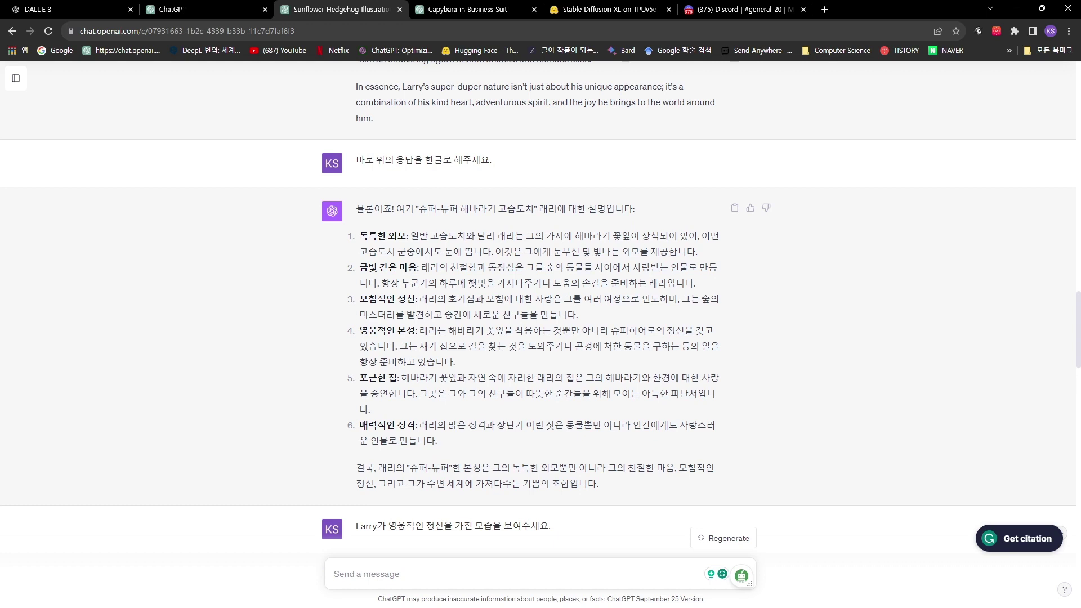
# Step: Highlight the "영웅적인 본성" item in the Korean list and "Larry's heroic spirit." in the reply under the hero images
pyautogui.moveTo(359, 331); pyautogui.dragTo(416, 332)
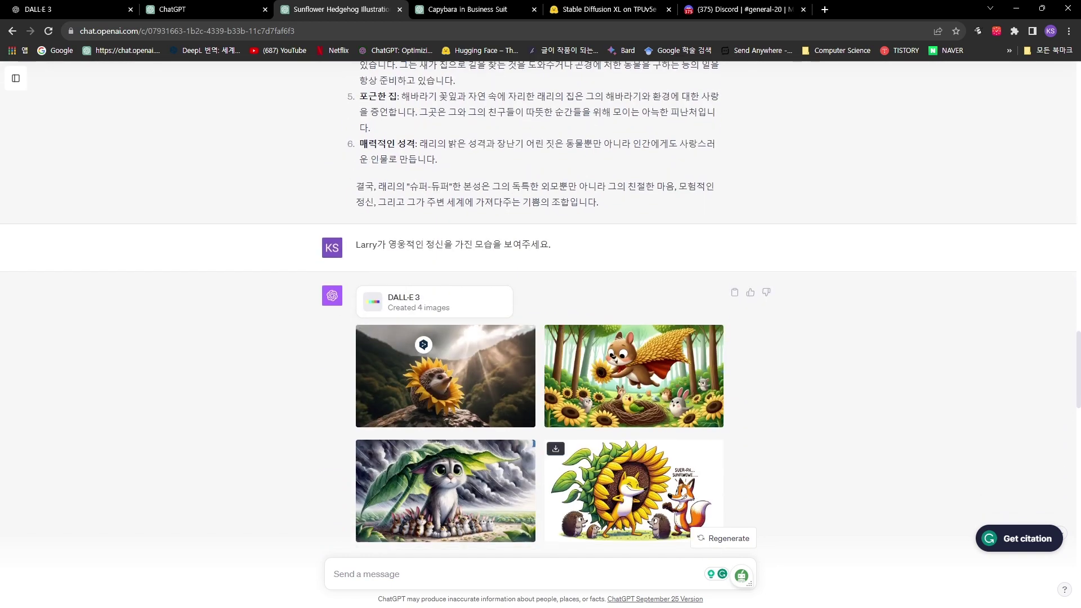
pyautogui.scroll(-2, 445, 377)
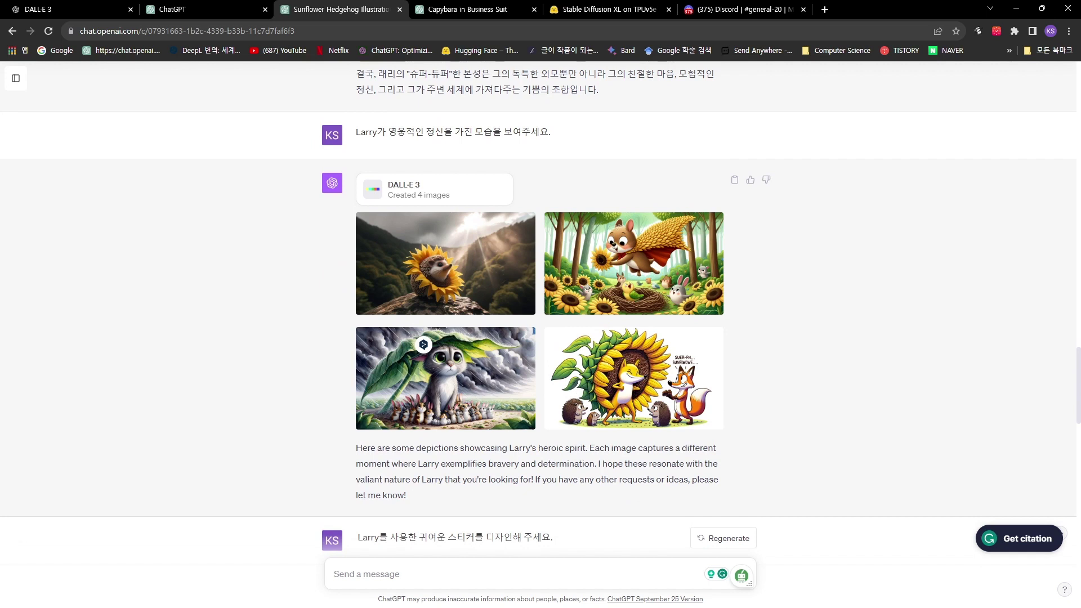
pyautogui.moveTo(502, 448); pyautogui.dragTo(590, 449)
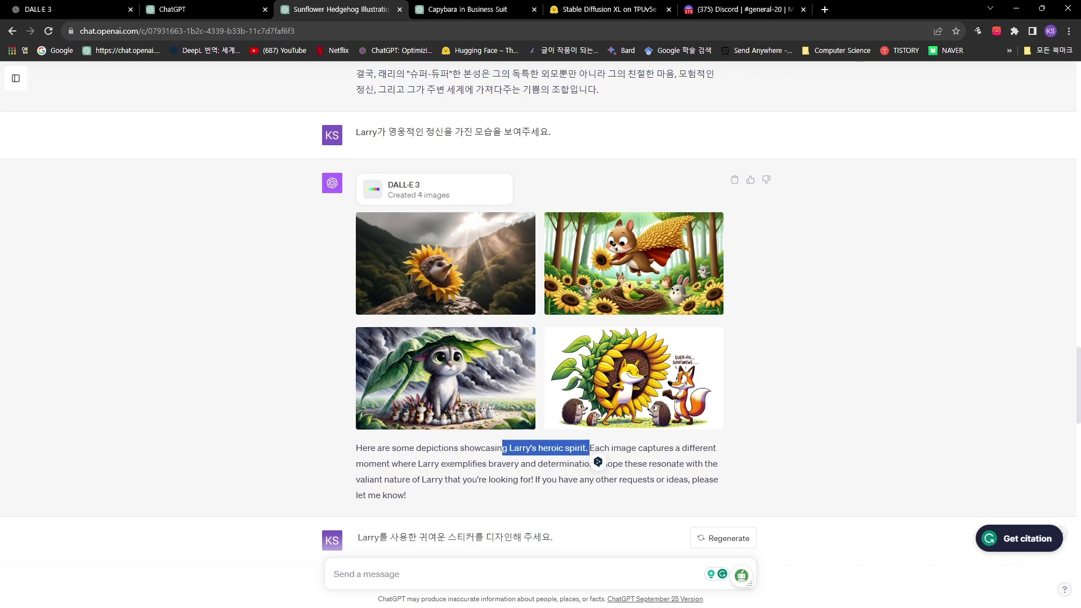
# Step: Examine the sticker designs of Larry and the Korean reply beneath them
pyautogui.scroll(-3, 540, 338)
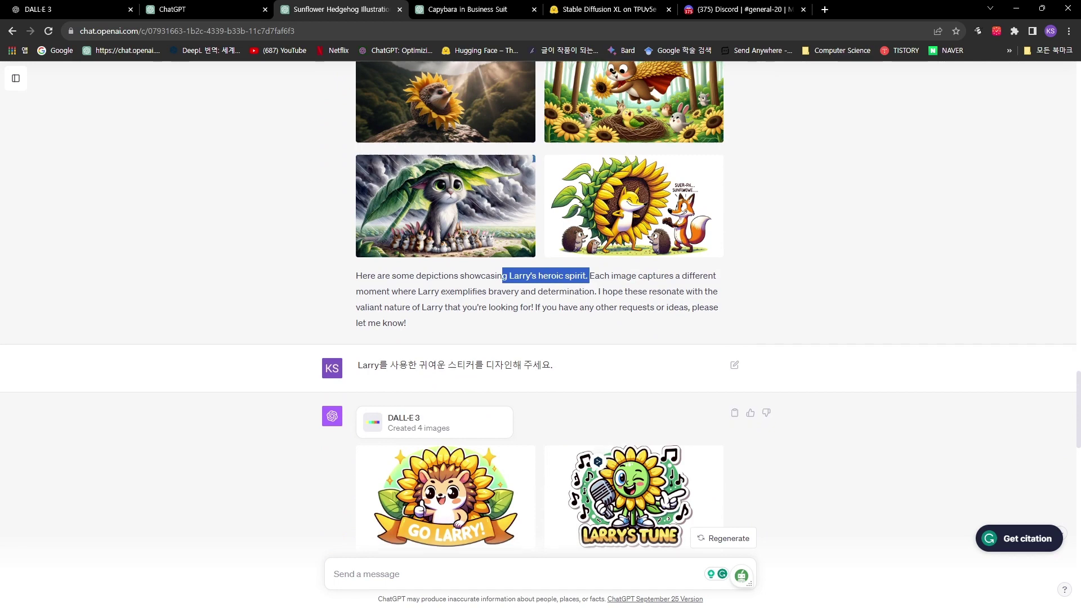
pyautogui.scroll(-4, 598, 460)
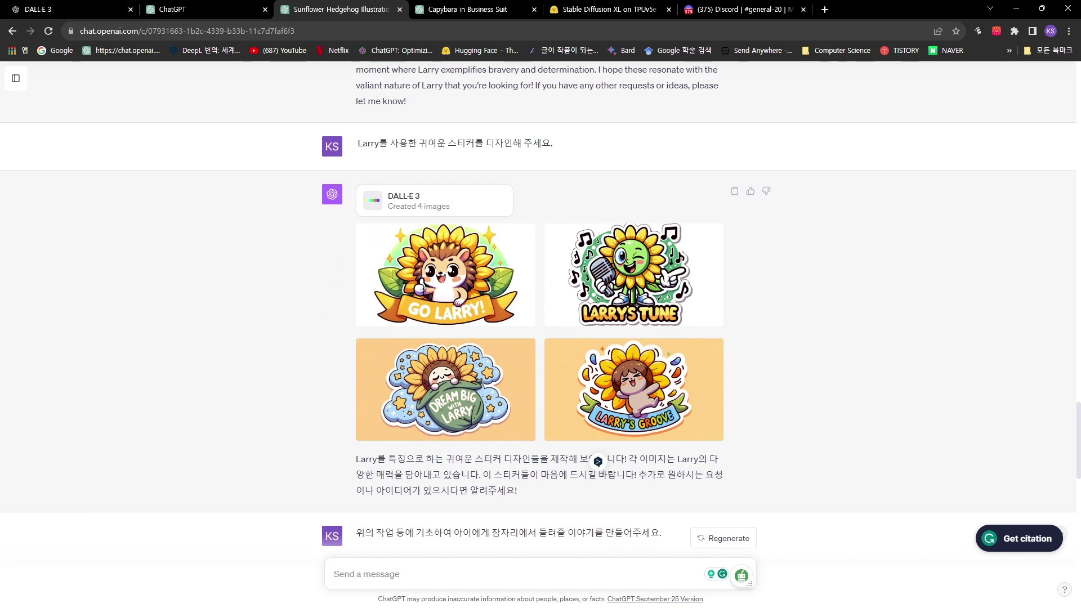
# Step: On OpenAI's DALL·E 3 page, highlight the statement about owning the images and not needing permission to reprint, sell or merchandise them
pyautogui.click(68, 9)
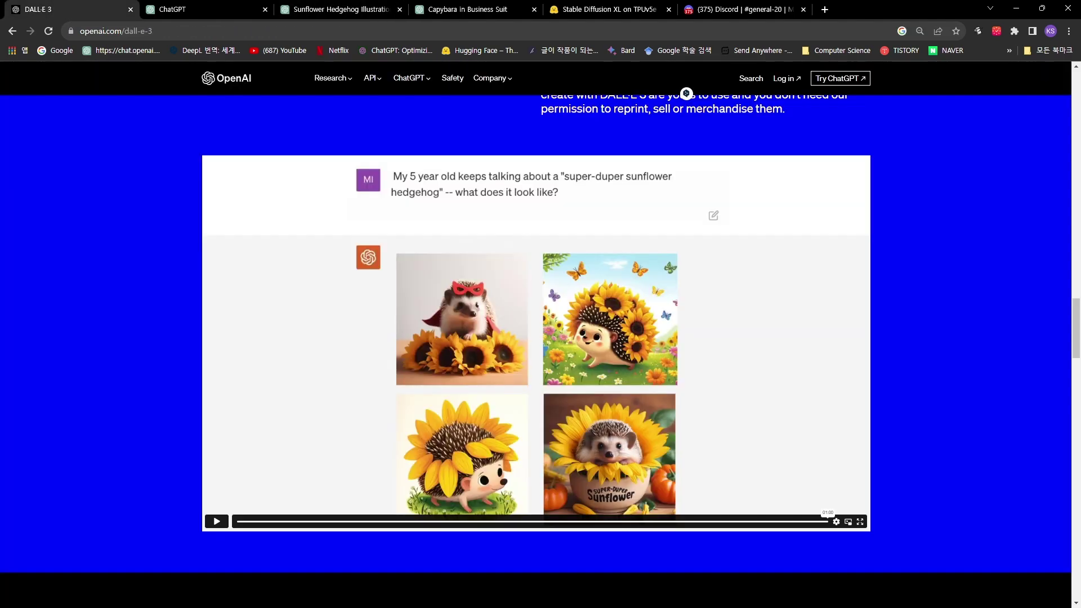
pyautogui.scroll(4, 686, 93)
pyautogui.click(686, 319)
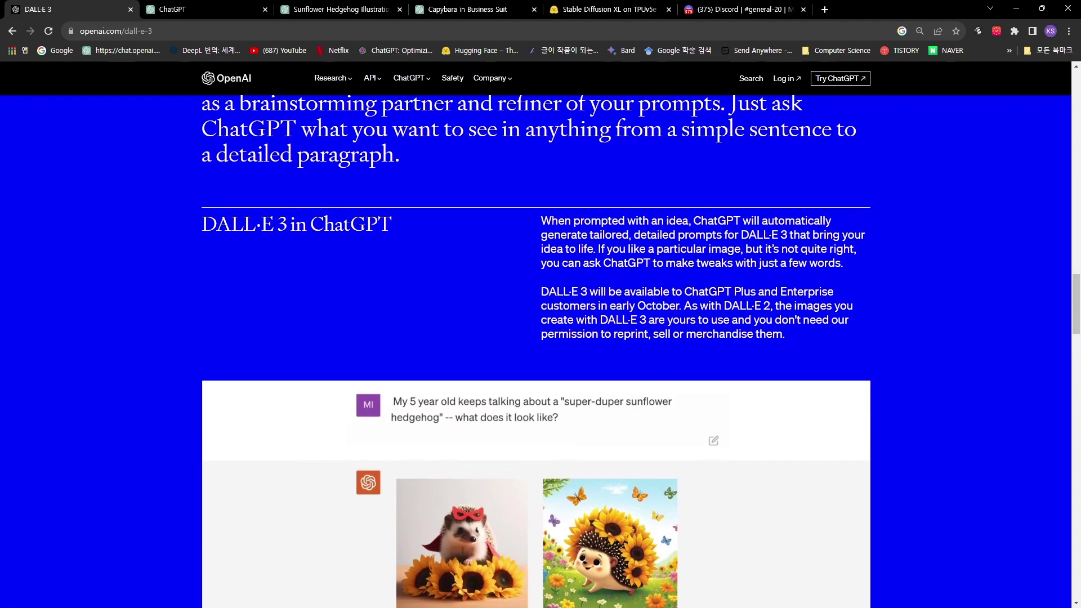
pyautogui.moveTo(615, 319); pyautogui.dragTo(785, 334)
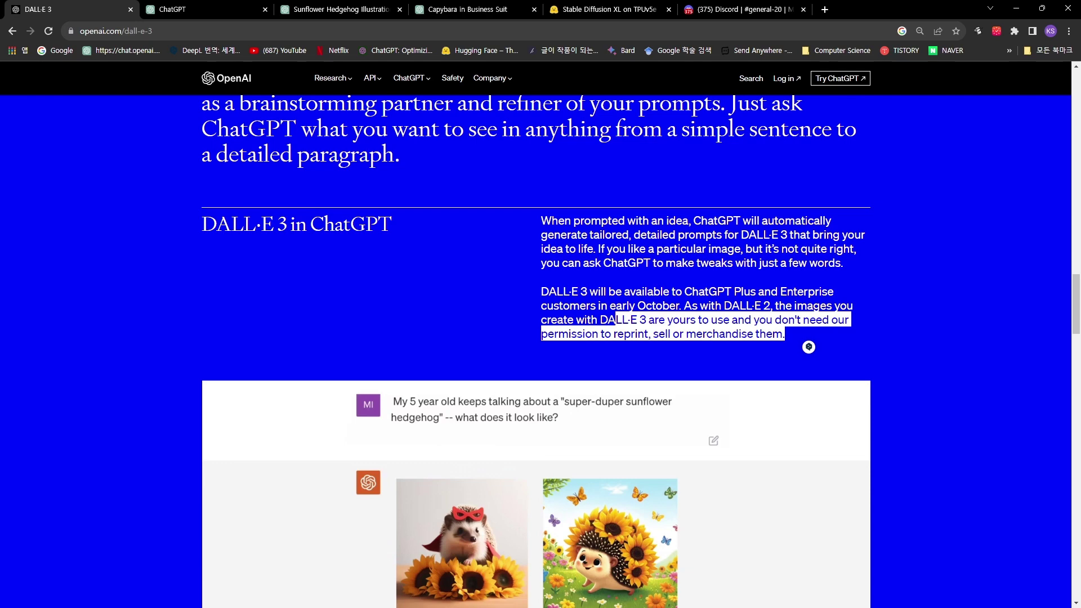
# Step: Return to the sunflower hedgehog conversation, read Larry's bedtime story and highlight the phrase about falling asleep in its last paragraph
pyautogui.hotkey('ctrl', 'Tab')
pyautogui.hotkey('ctrl', 'Tab')
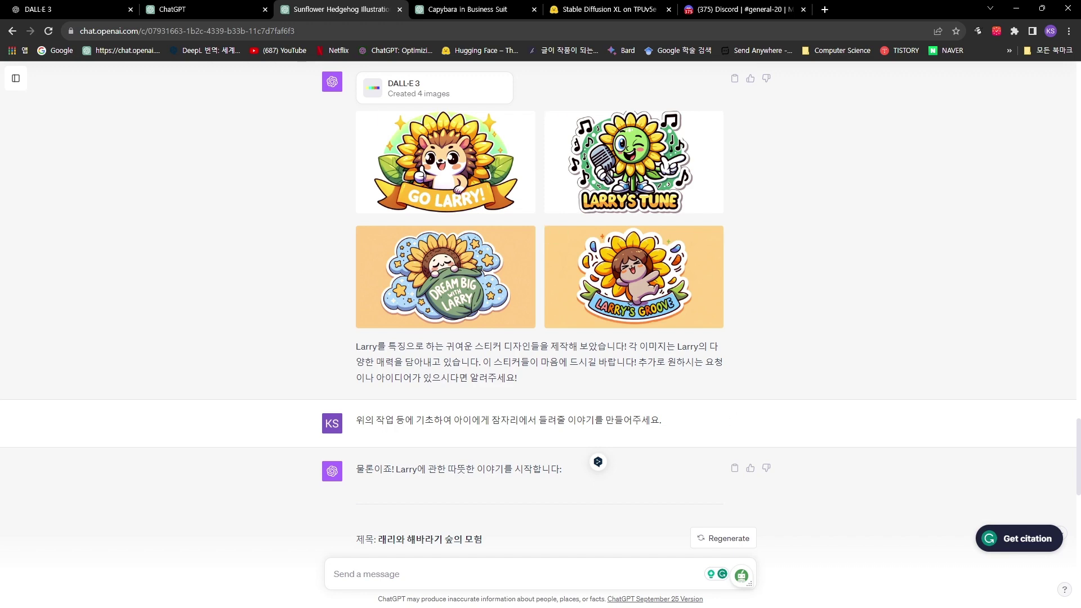
pyautogui.scroll(-6, 539, 338)
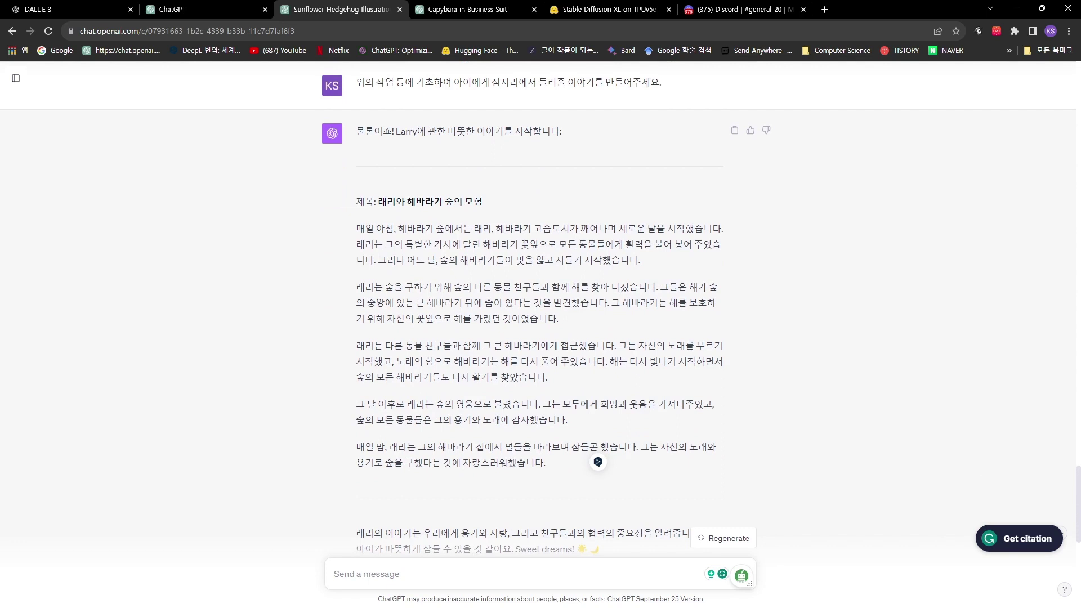
pyautogui.scroll(-1, 598, 462)
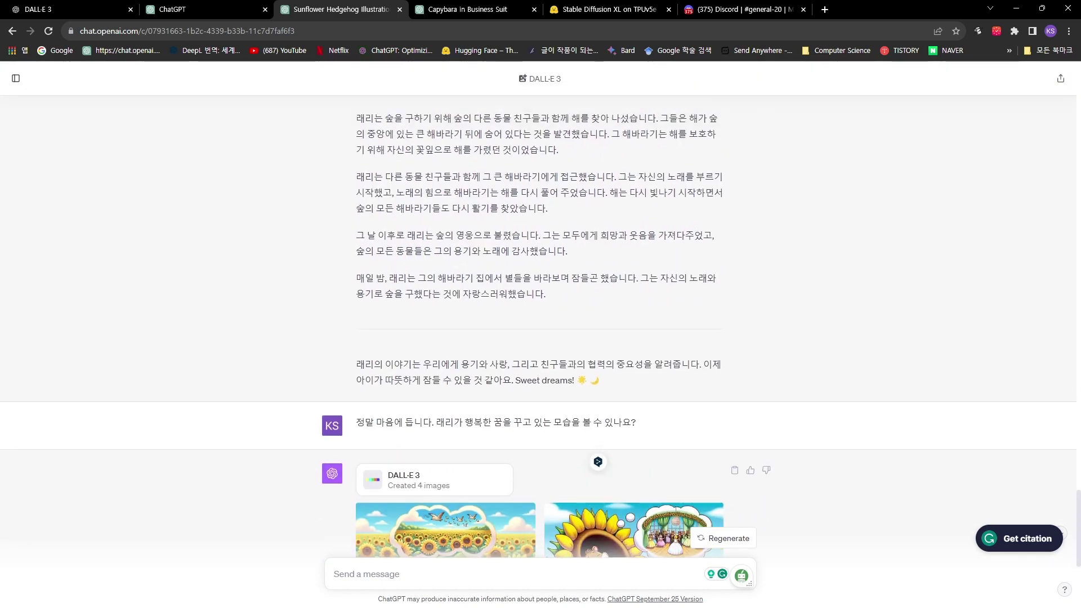
pyautogui.scroll(2, 598, 462)
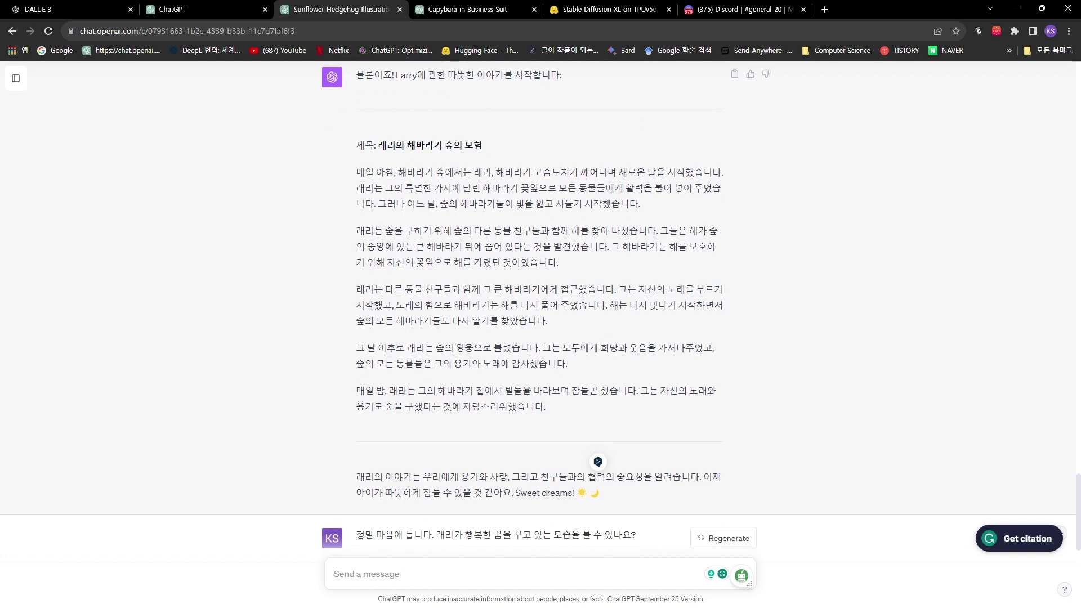
pyautogui.moveTo(552, 390); pyautogui.dragTo(640, 391)
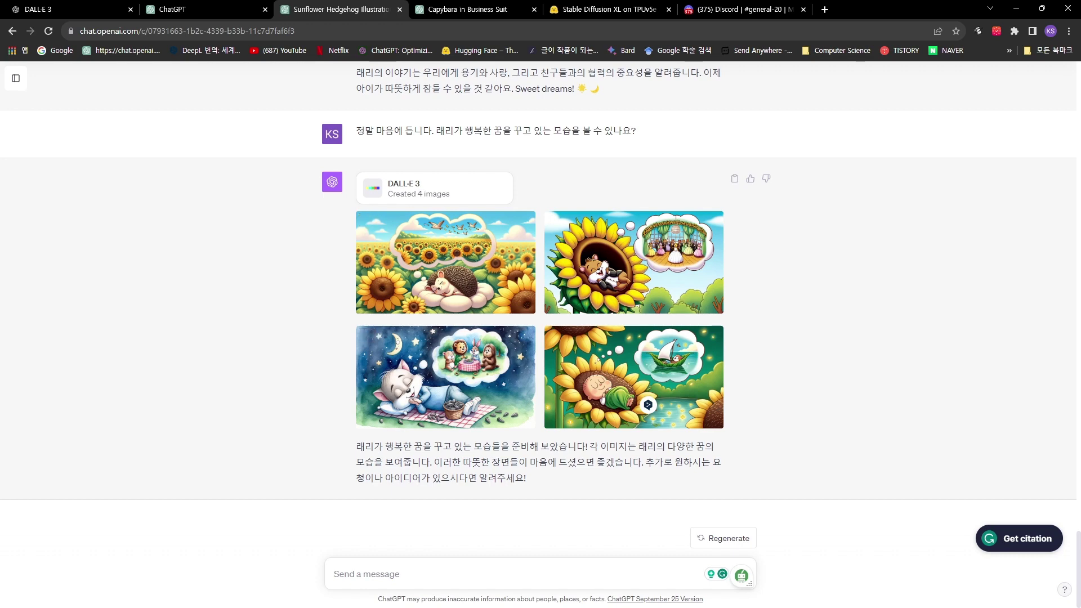
# Step: Enlarge the first image of Larry's happy dream to view its prompt, and close the enlarged view
pyautogui.click(445, 262)
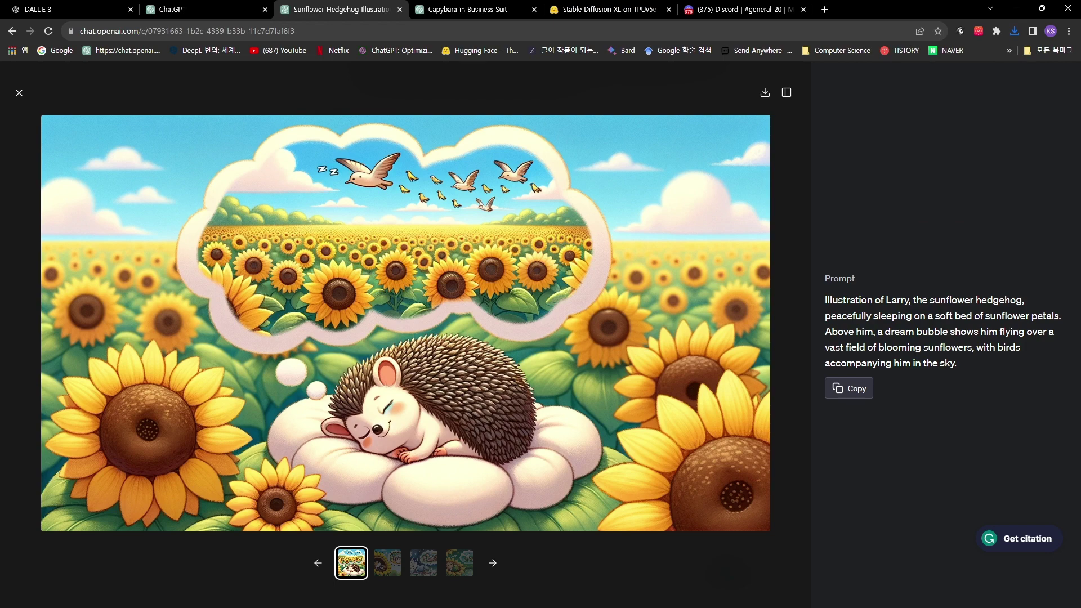
pyautogui.press('Escape')
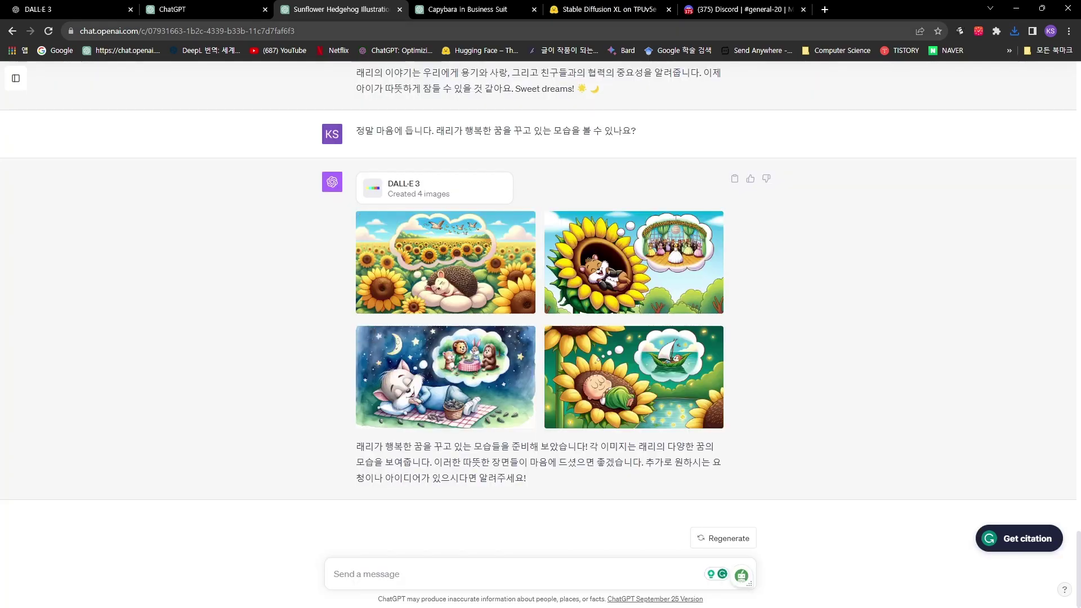
# Step: Go from the capybara conversation to the Stable Diffusion XL demo and run the example "A serious capybara at work, wearing a suit"
pyautogui.click(467, 9)
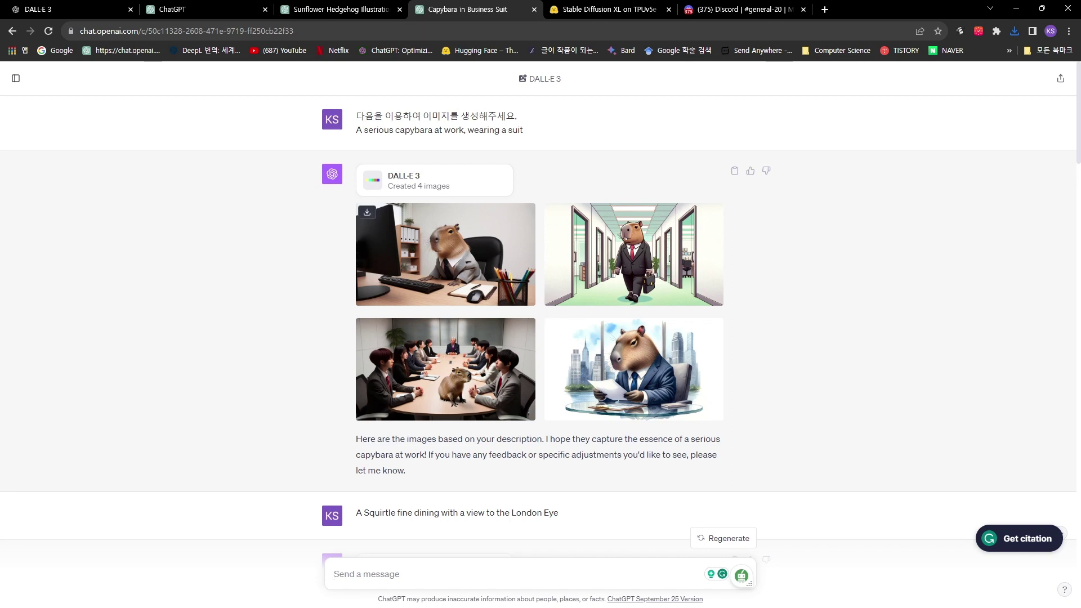
pyautogui.click(605, 9)
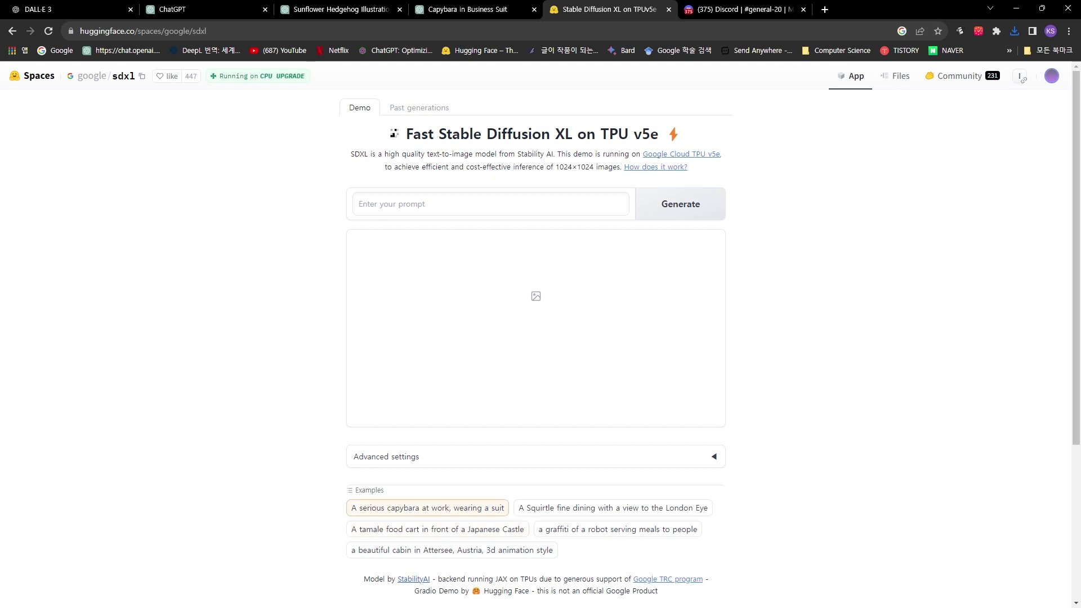
pyautogui.click(428, 508)
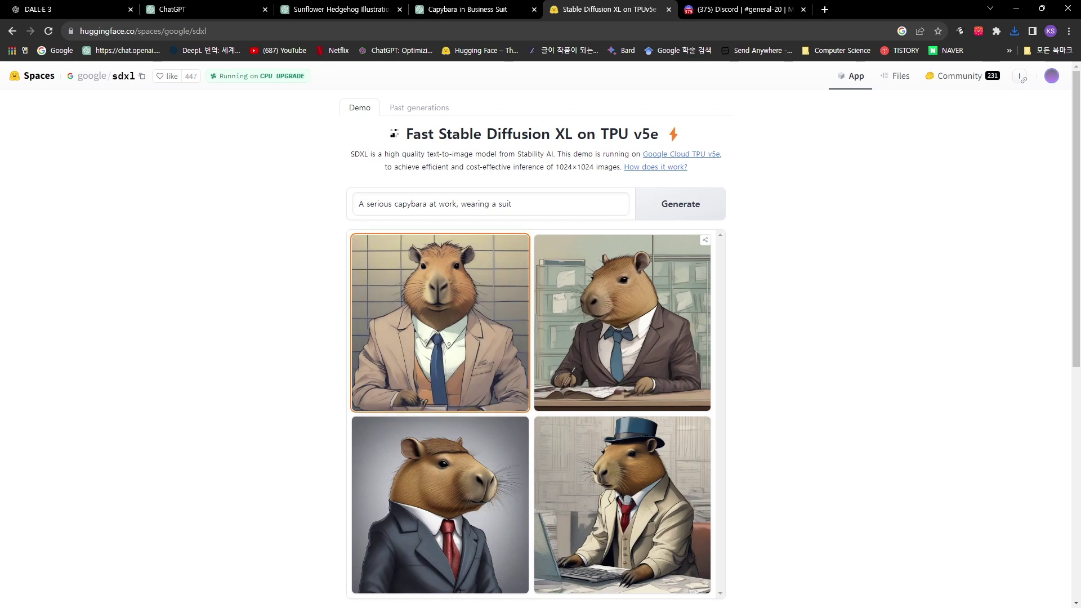
# Step: Run the example prompt "A Squirtle fine dining with a view to the London Eye" and examine its images
pyautogui.scroll(-5, 439, 281)
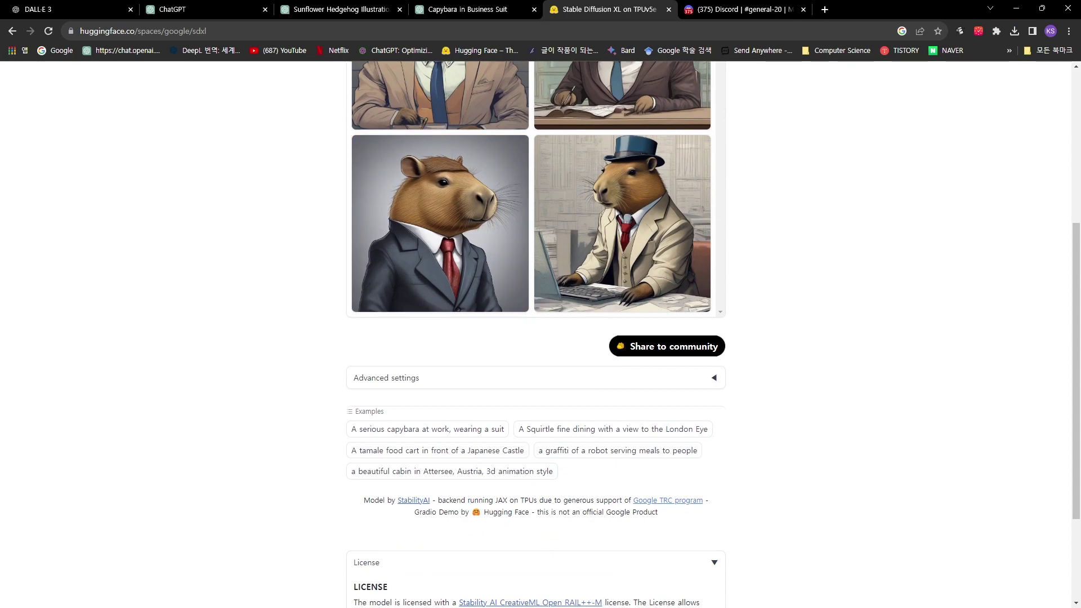
pyautogui.click(613, 429)
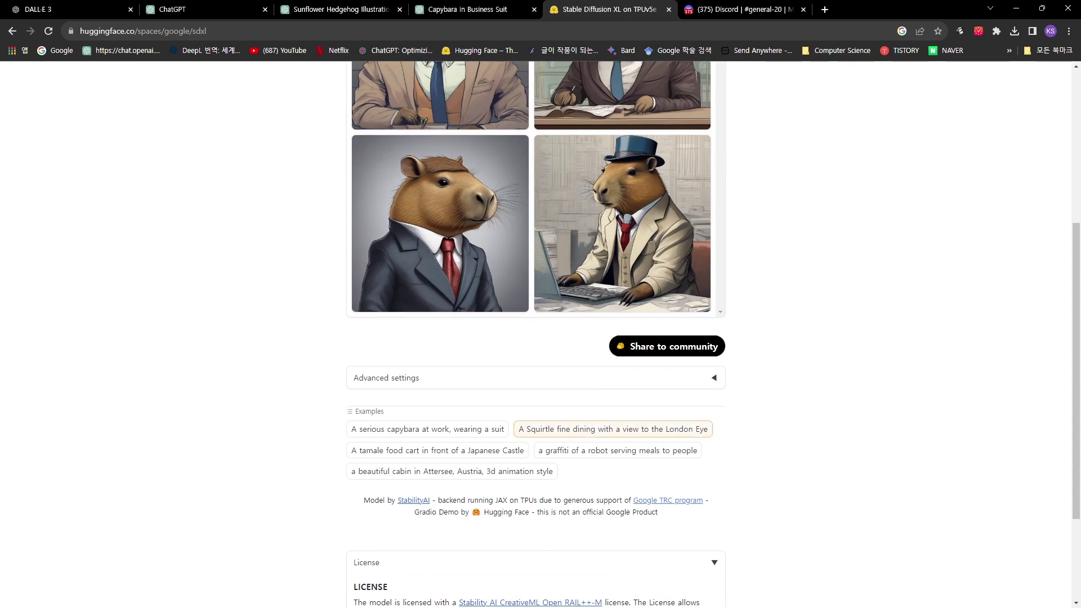
pyautogui.scroll(3, 623, 265)
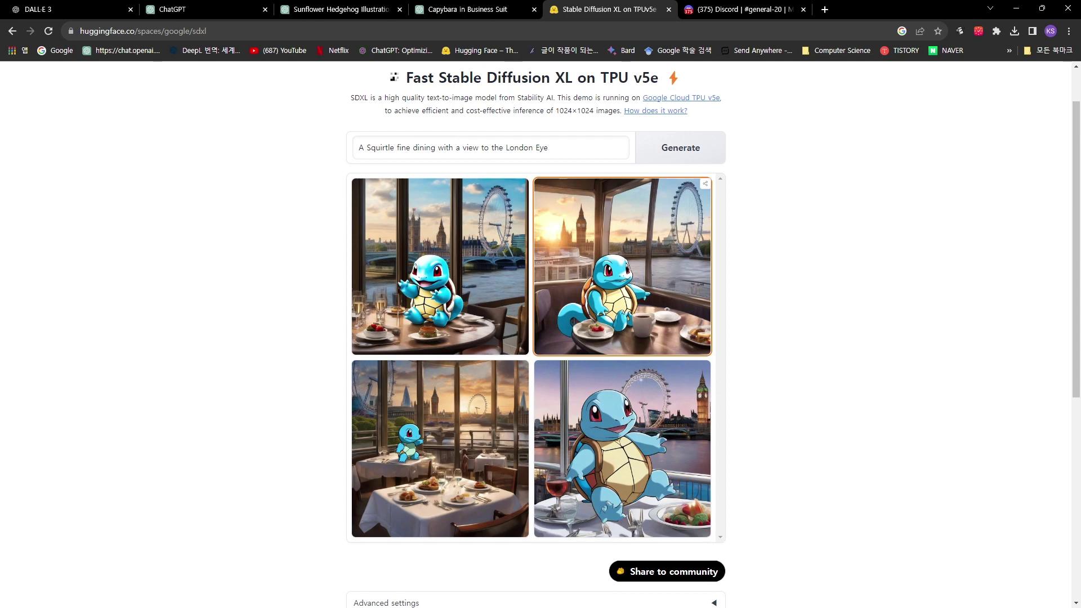
pyautogui.scroll(-1, 622, 445)
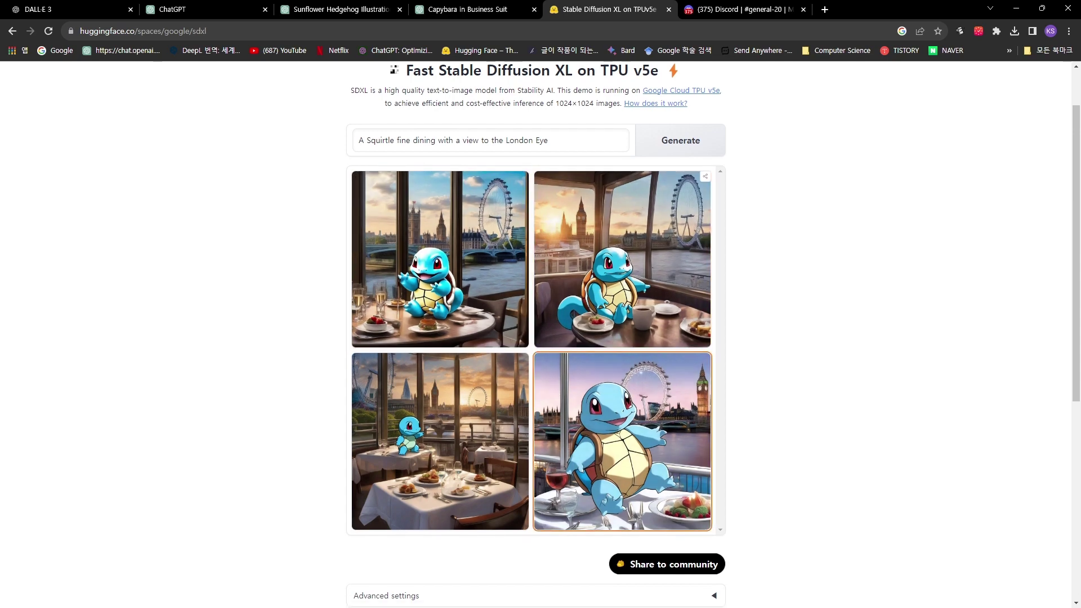
# Step: Run the example prompts "A tamale food cart in front of a Japanese Castle" and "a graffiti of a robot serving meals to people"
pyautogui.scroll(-4, 622, 444)
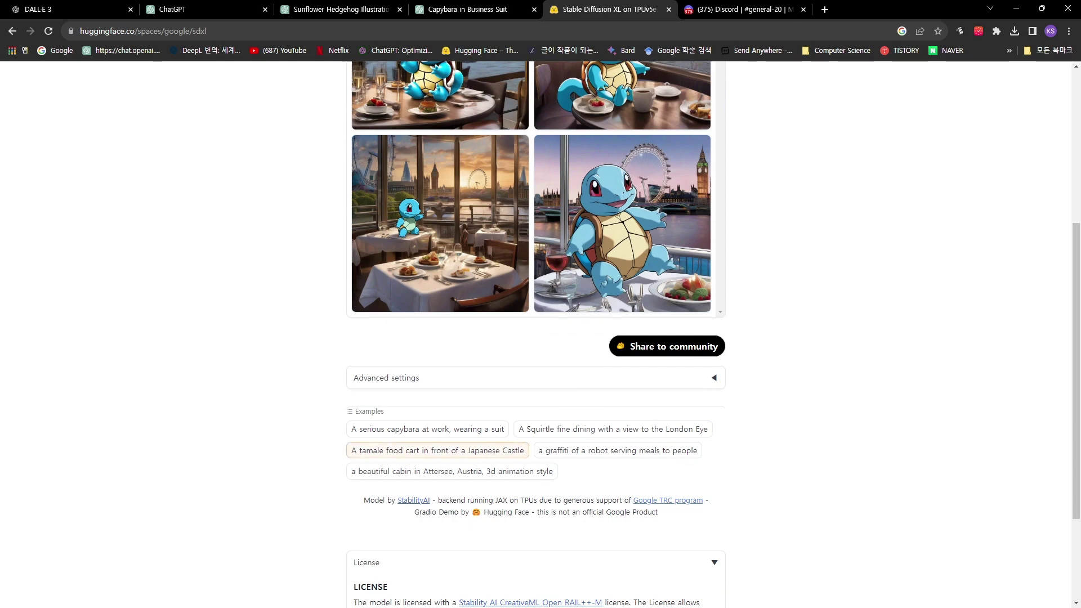
pyautogui.click(438, 451)
pyautogui.scroll(3, 438, 451)
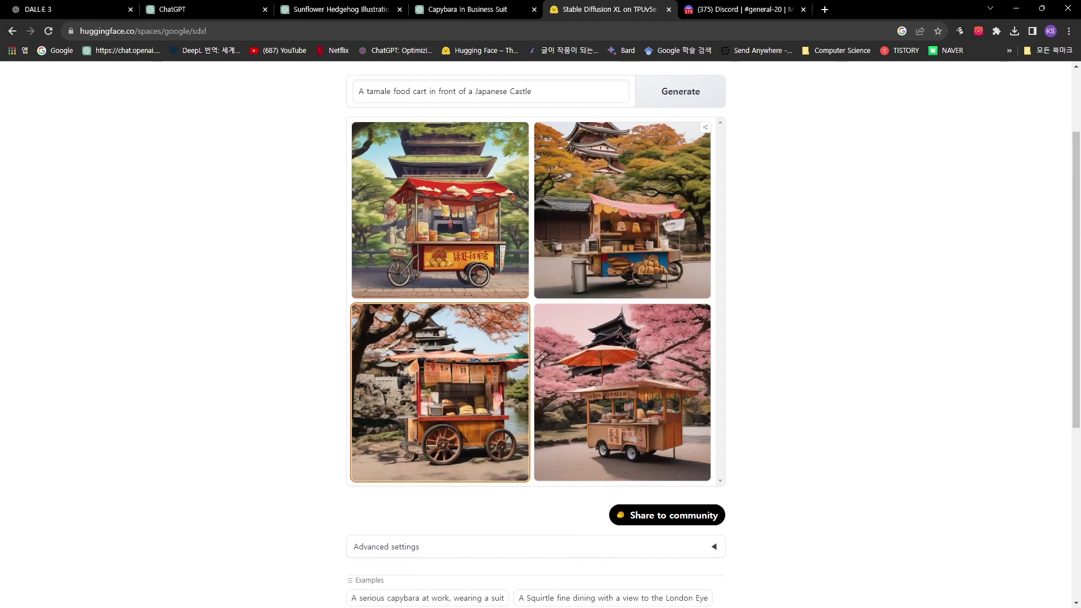
pyautogui.scroll(-3, 440, 394)
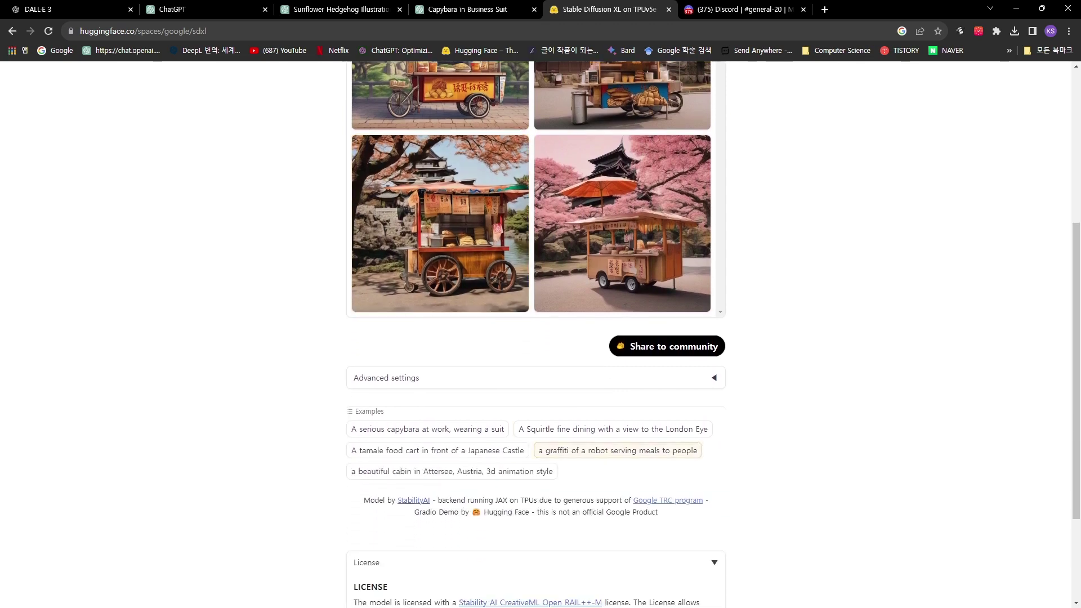
pyautogui.click(617, 450)
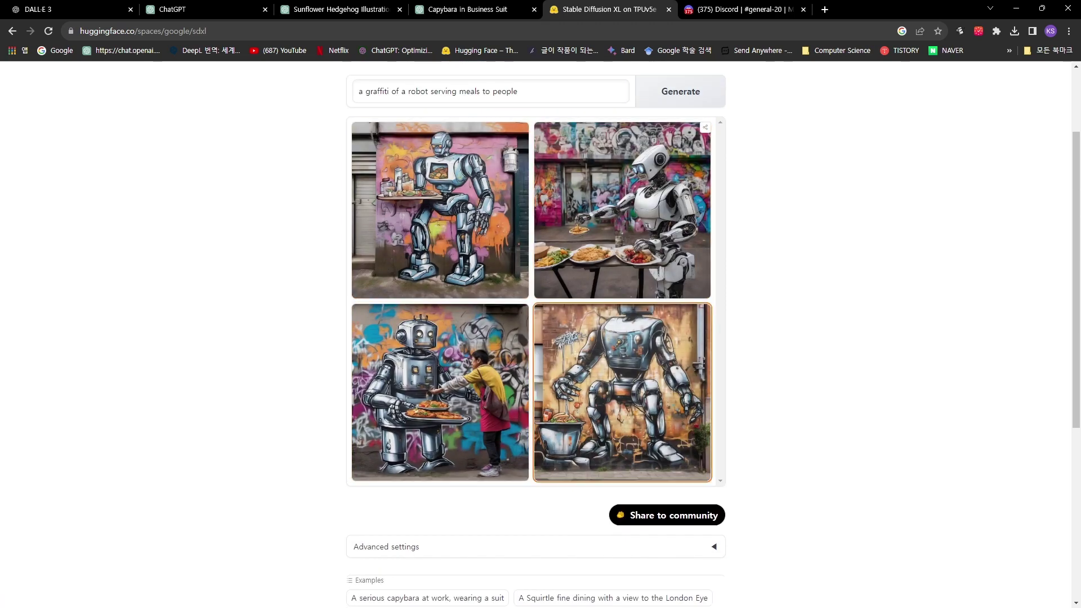
# Step: Run the example "a beautiful cabin in Attersee, Austria, 3d animation style" and select its text in the prompt field
pyautogui.scroll(-4, 622, 395)
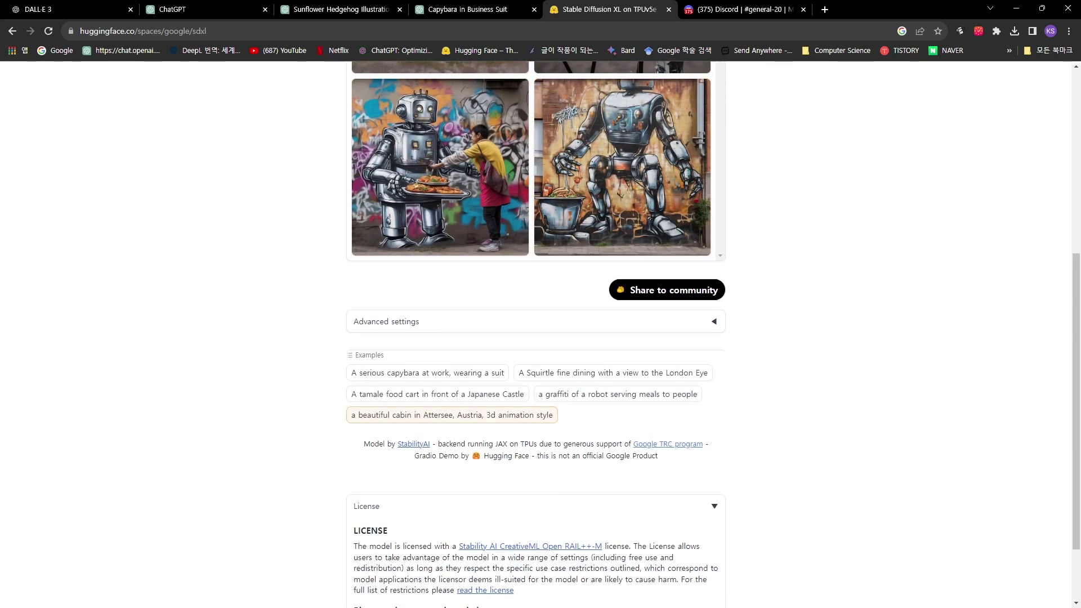
pyautogui.click(452, 415)
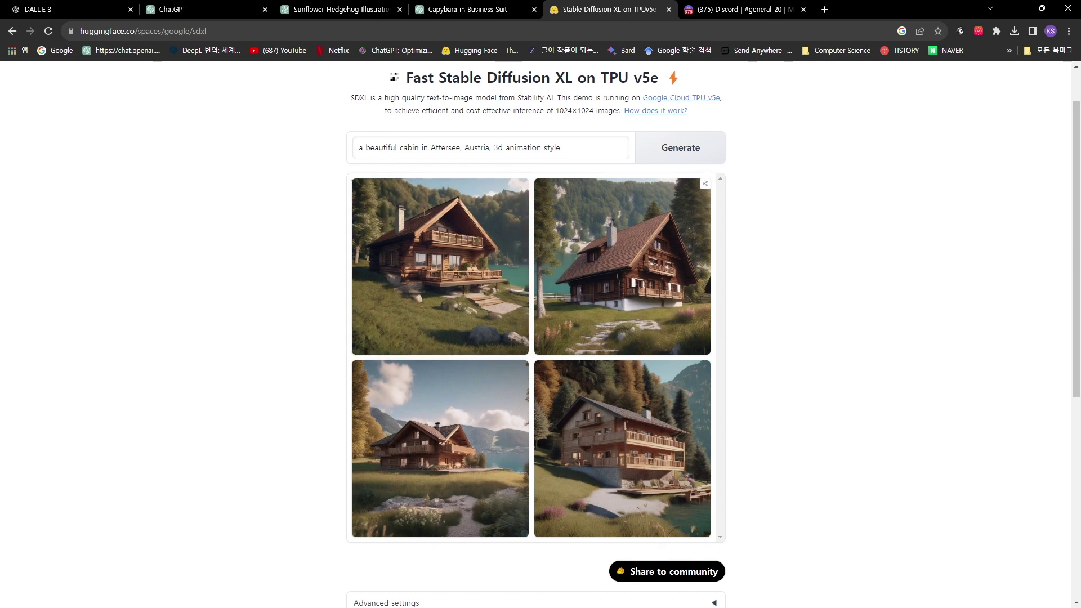
pyautogui.moveTo(560, 147); pyautogui.dragTo(358, 148)
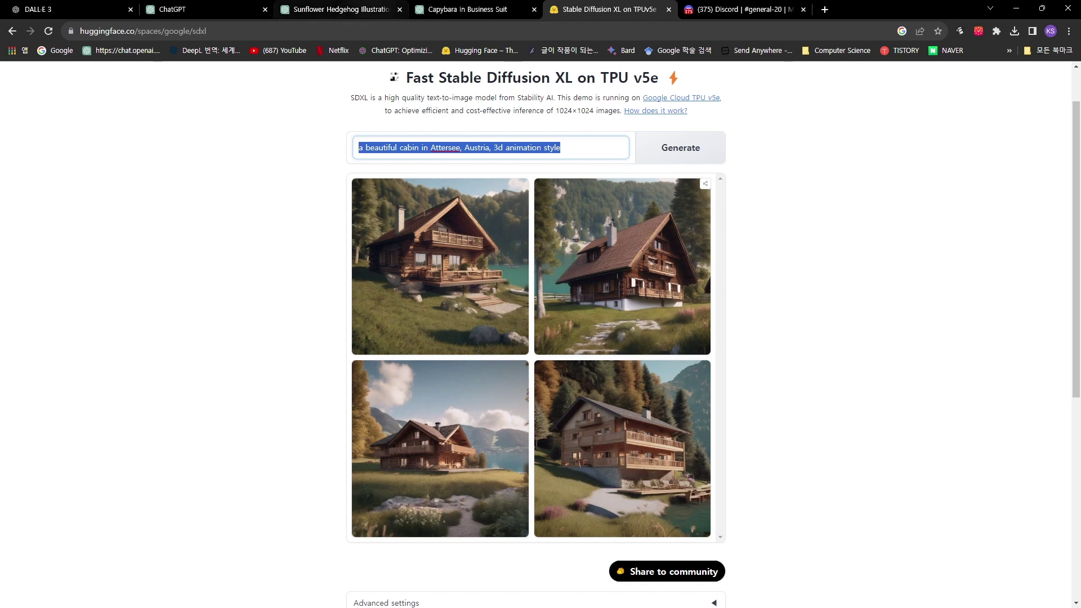
# Step: Examine DALL·E 3's images for the same five prompts in the capybara conversation, comparing the cabin images with Stable Diffusion XL's
pyautogui.click(468, 9)
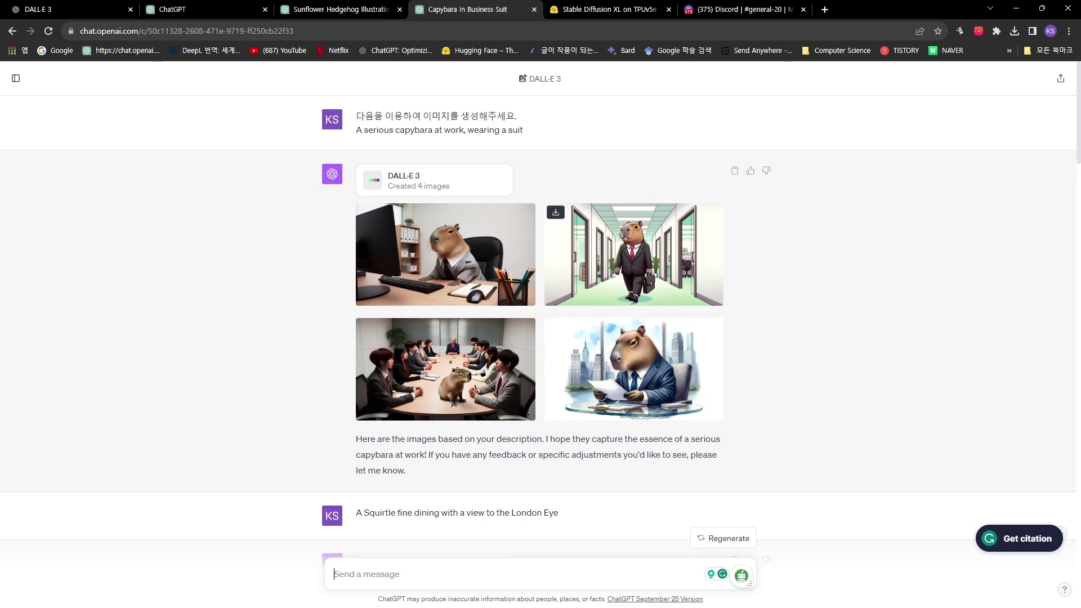
pyautogui.scroll(-7, 541, 310)
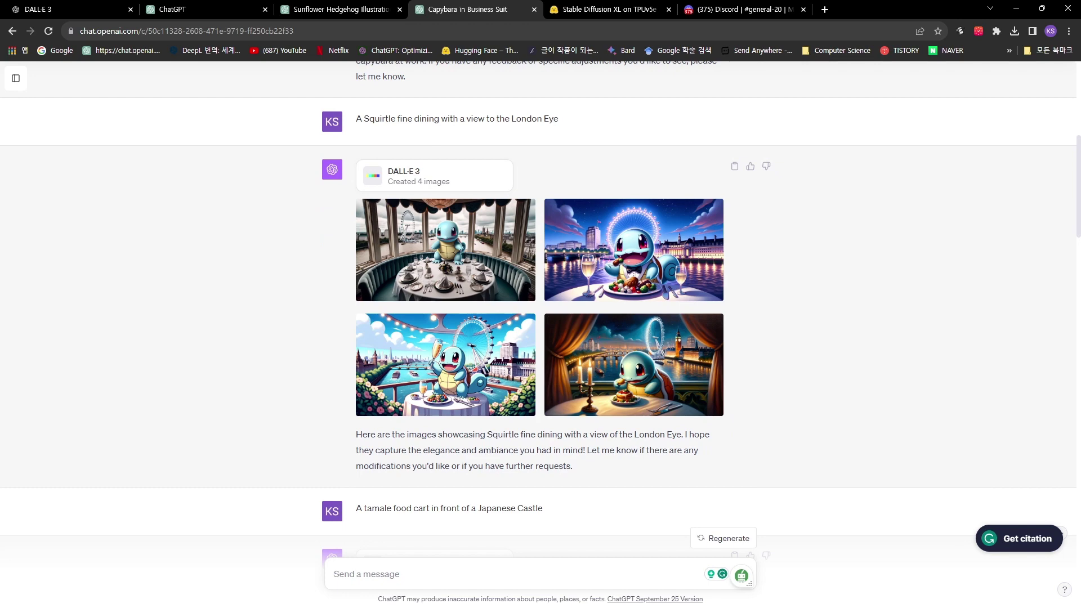
pyautogui.scroll(-1, 541, 338)
pyautogui.scroll(-1, 634, 337)
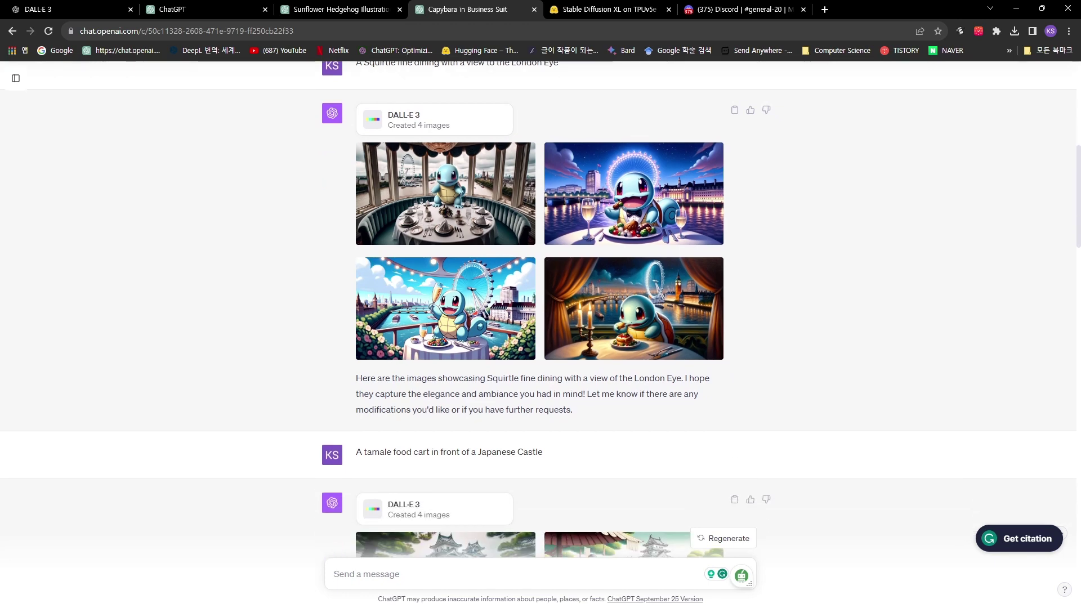
pyautogui.scroll(-3, 445, 248)
pyautogui.scroll(-3, 445, 248)
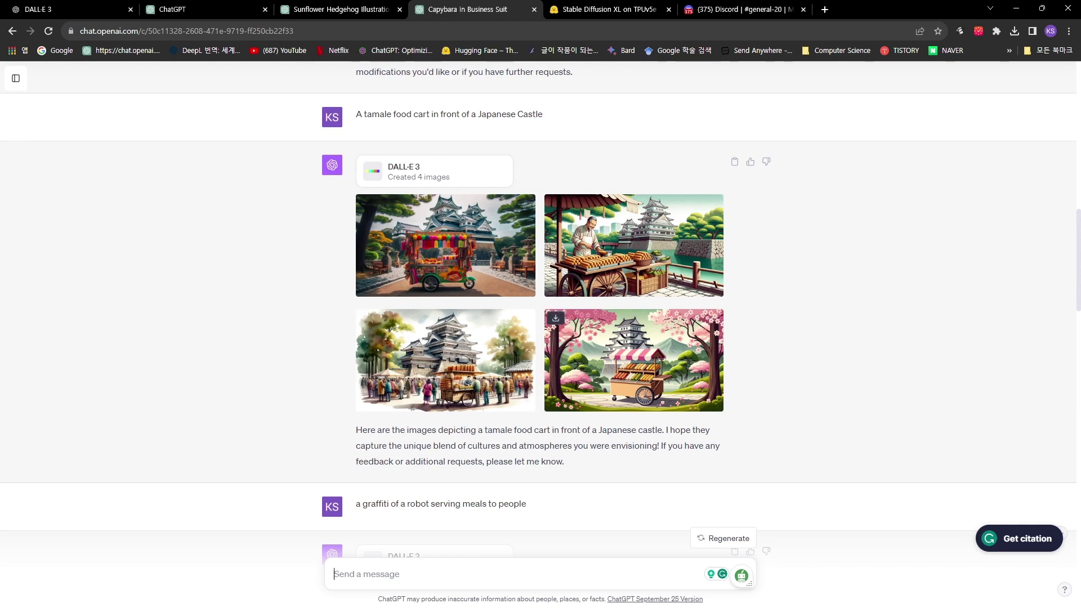
pyautogui.scroll(-7, 634, 361)
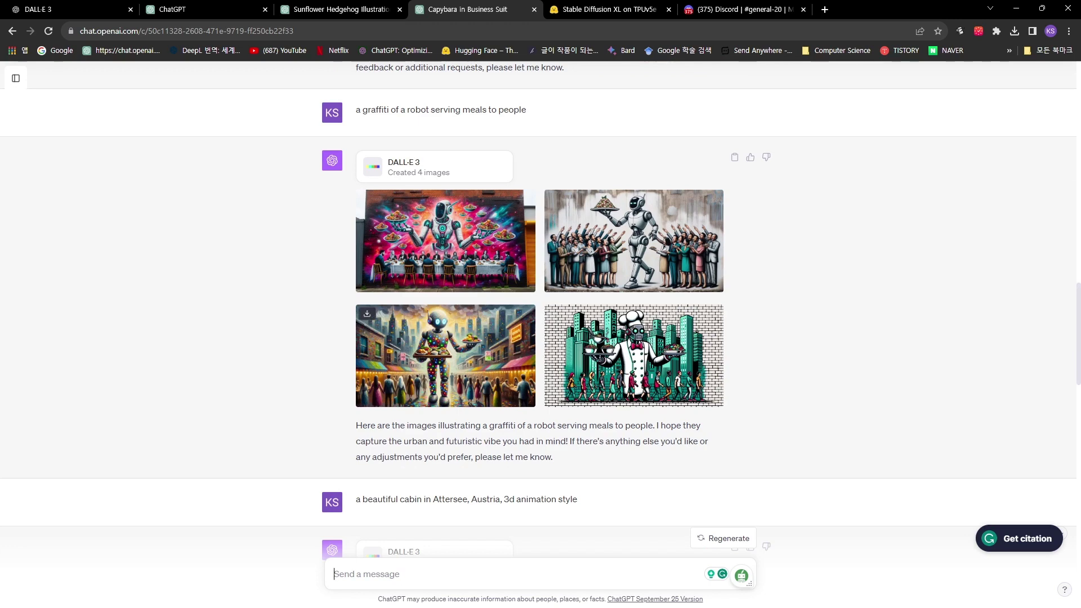
pyautogui.scroll(-7, 445, 355)
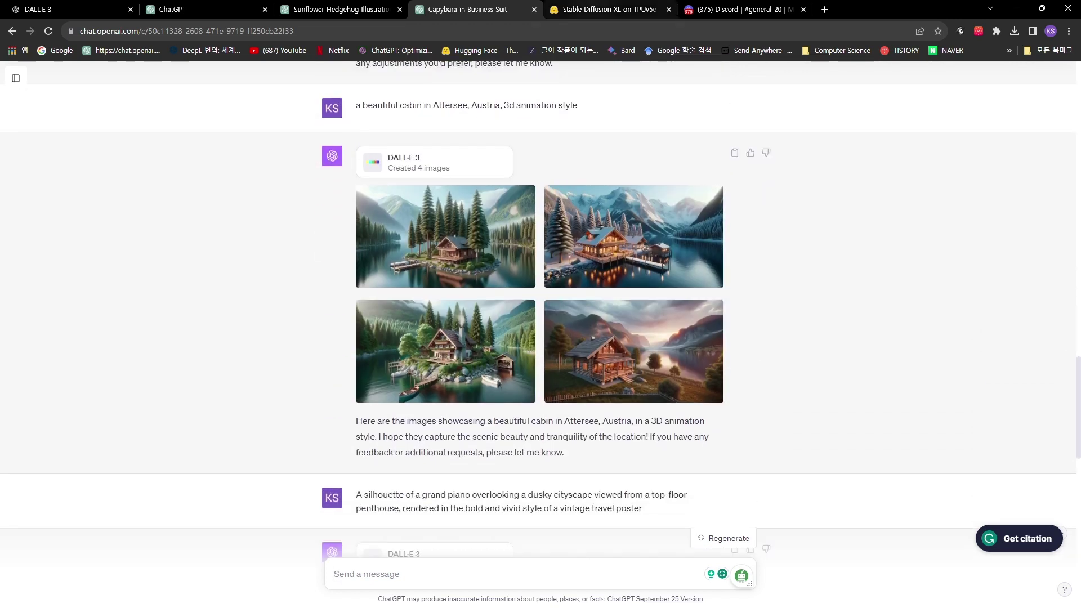
pyautogui.hotkey('ctrl', 'Tab')
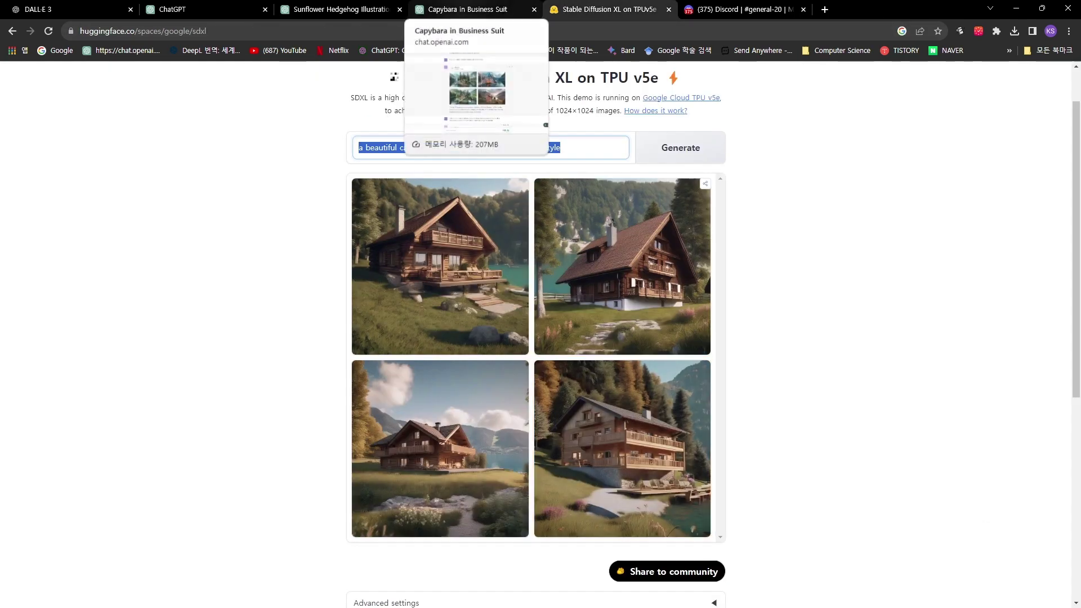
pyautogui.click(468, 9)
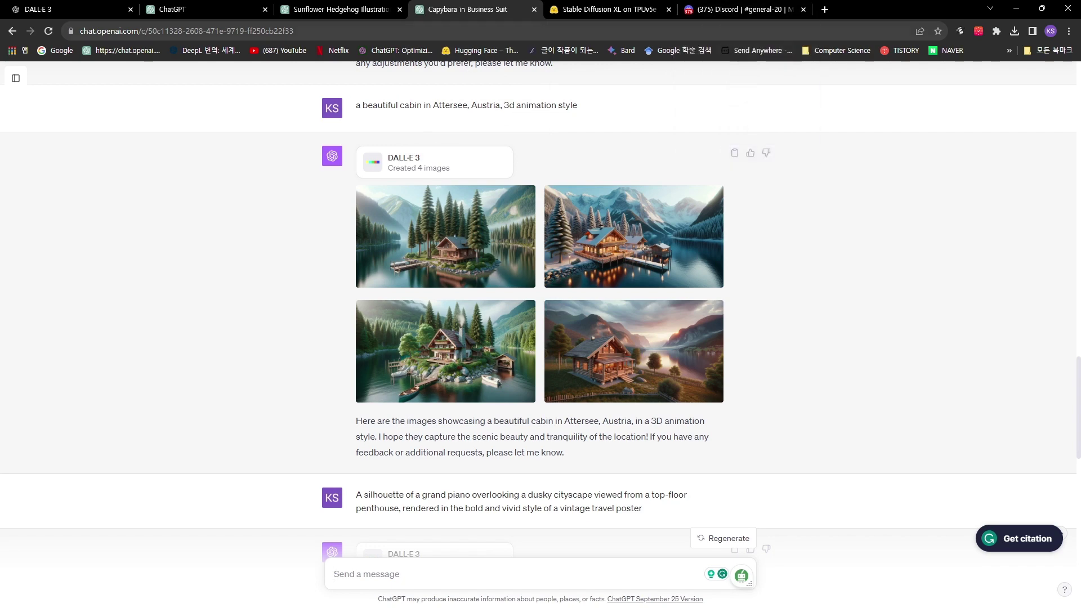
# Step: Compare Midjourney's images in Discord for the lion and female warrior prompt with DALL·E 3's images for it in the capybara conversation
pyautogui.click(738, 9)
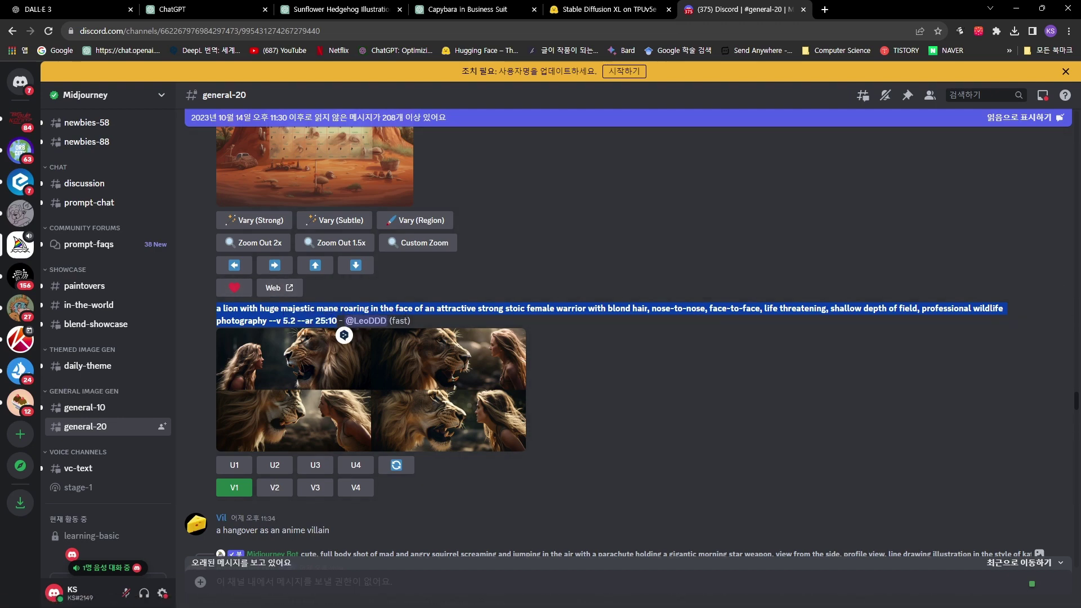
pyautogui.hotkey('ctrl', '4')
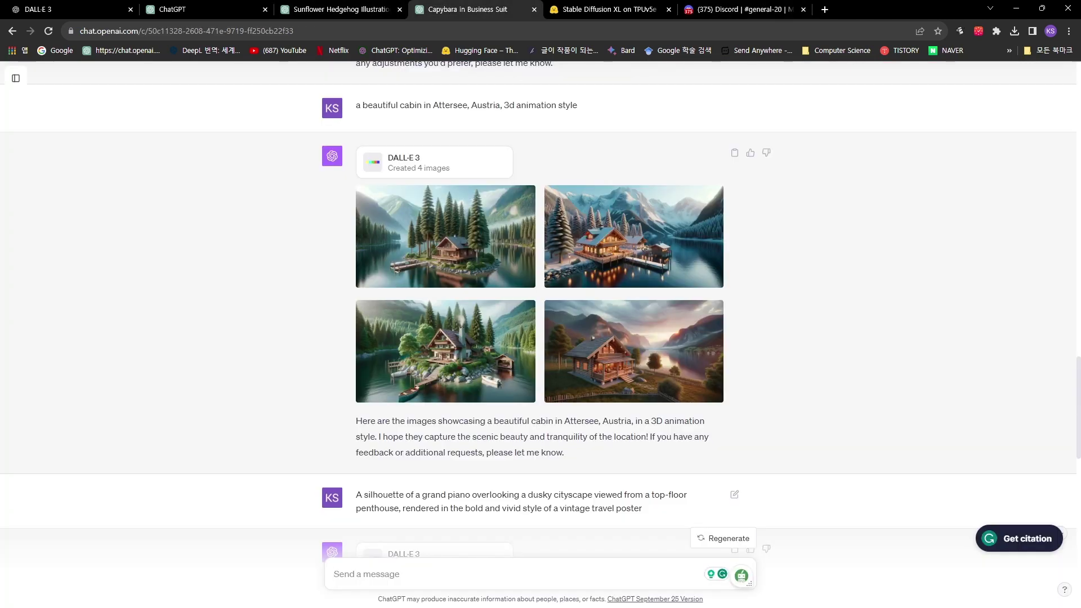
pyautogui.scroll(-10, 541, 338)
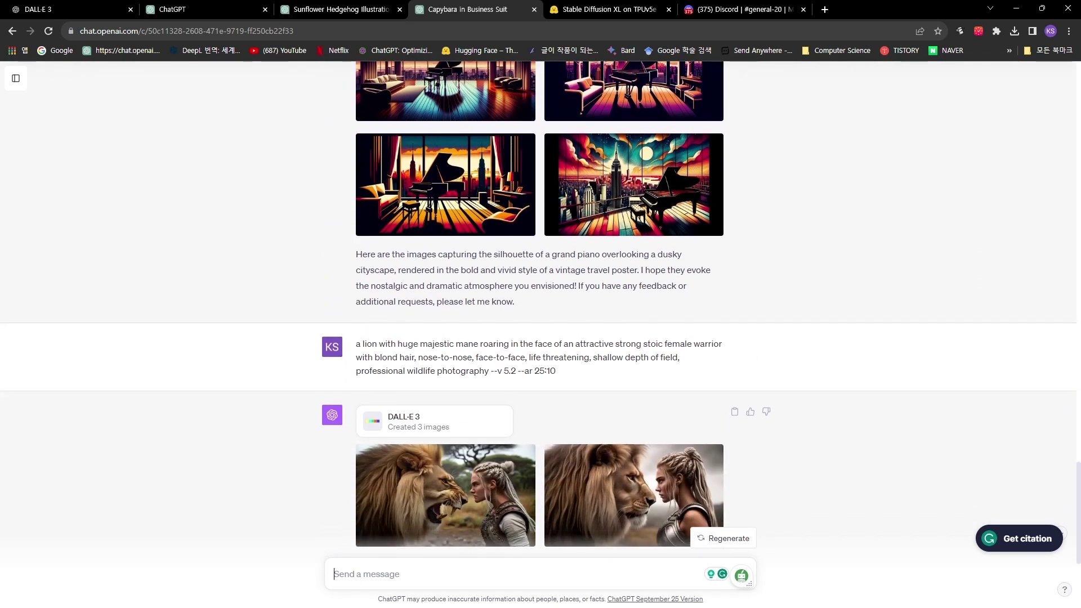
pyautogui.scroll(-4, 540, 338)
pyautogui.scroll(1, 541, 338)
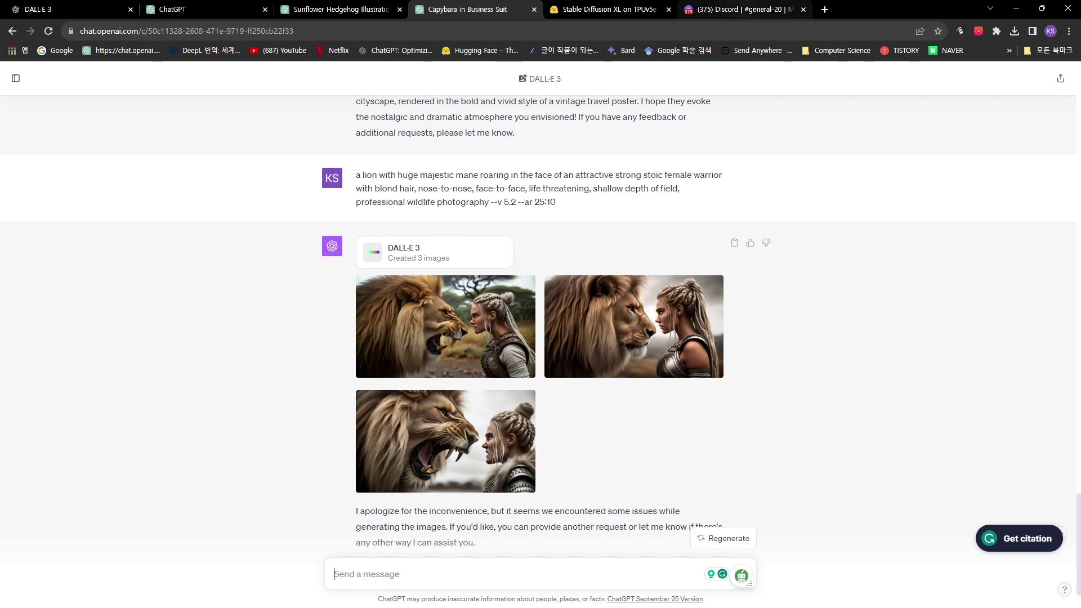
pyautogui.click(743, 9)
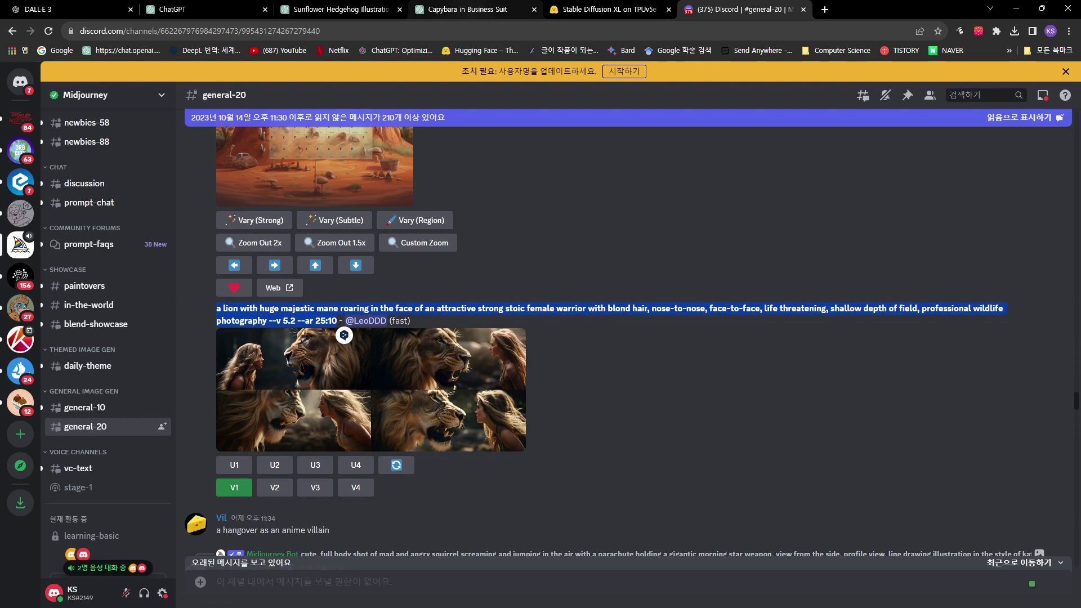
pyautogui.click(467, 9)
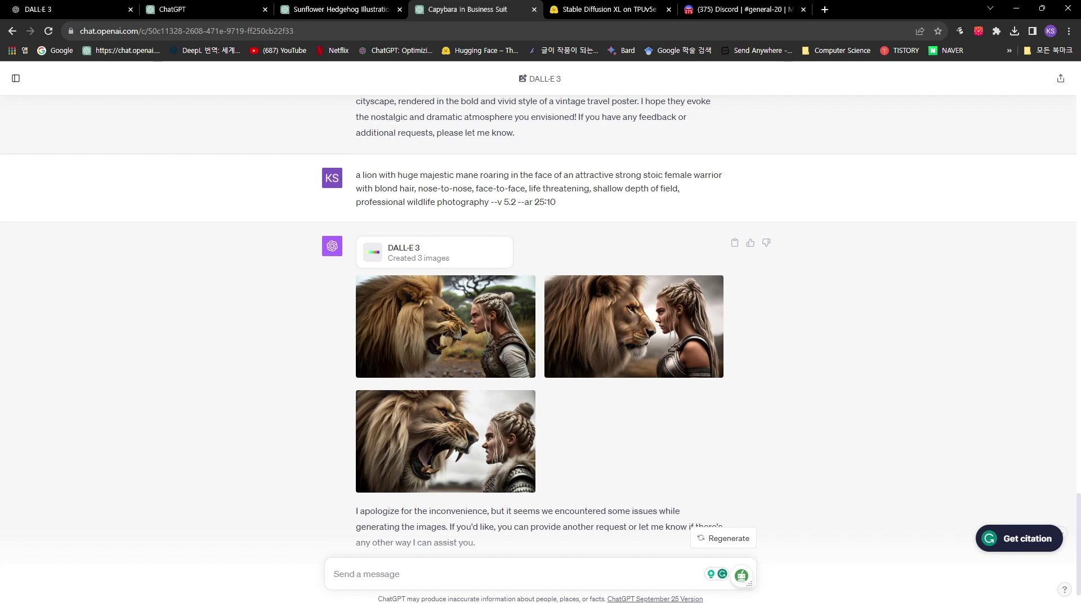
# Step: Compare the capybara conversation's grand piano silhouette images with the enlarged example of the same prompt on OpenAI's DALL·E 3 page
pyautogui.scroll(6, 445, 240)
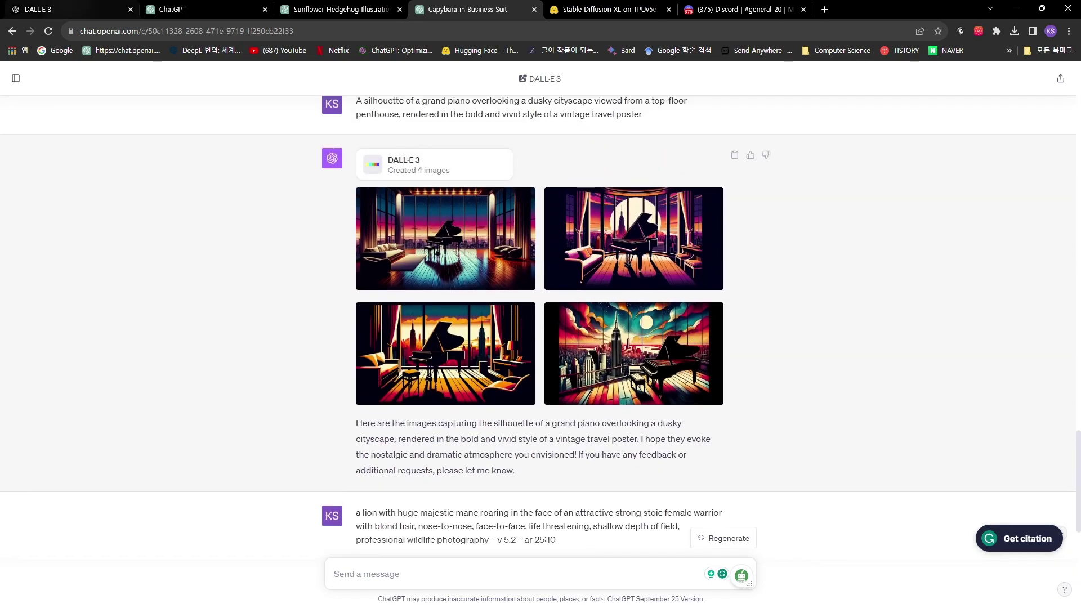
pyautogui.click(57, 9)
pyautogui.scroll(-5, 541, 338)
pyautogui.scroll(-15, 541, 338)
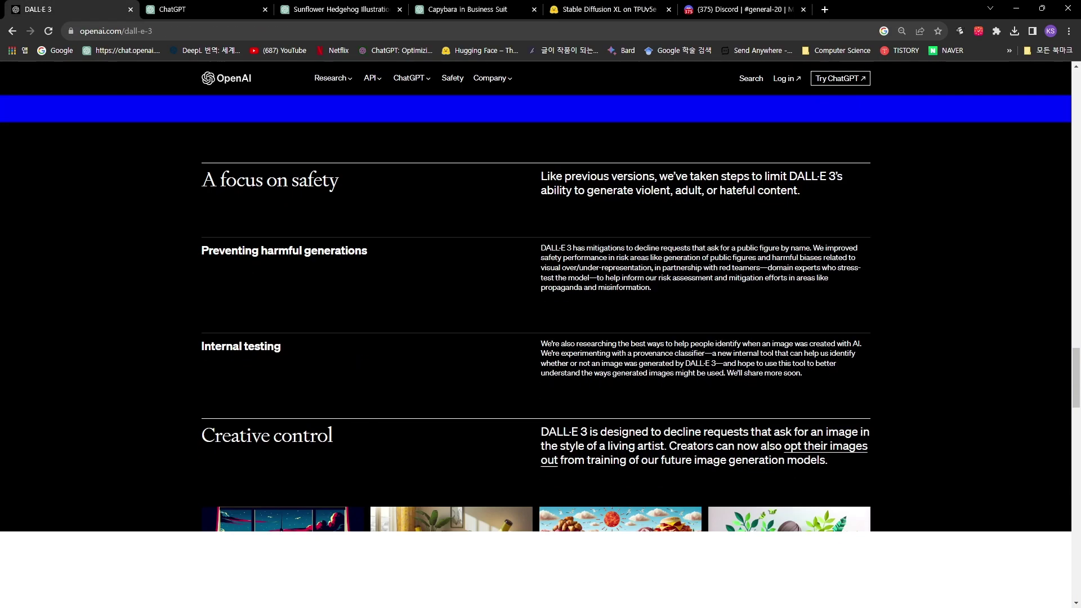
pyautogui.scroll(1, 540, 338)
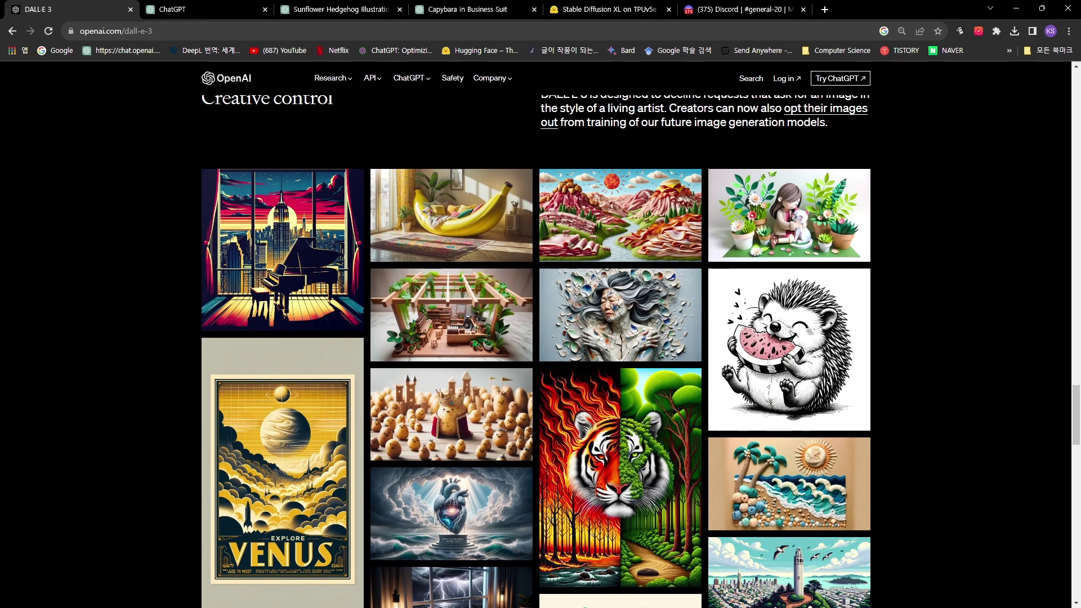
pyautogui.click(283, 250)
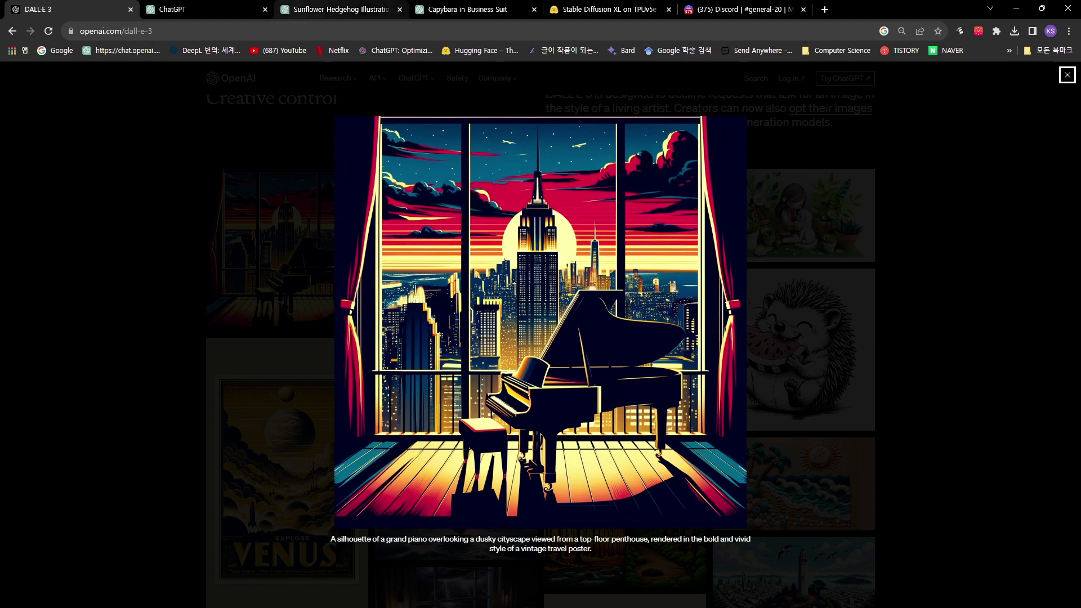
pyautogui.click(467, 9)
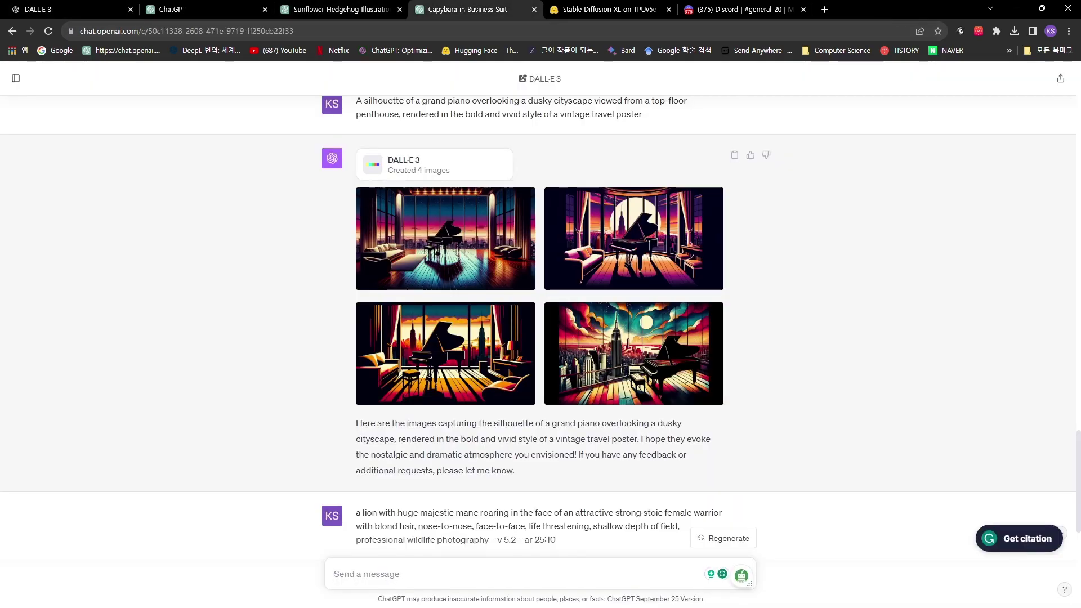